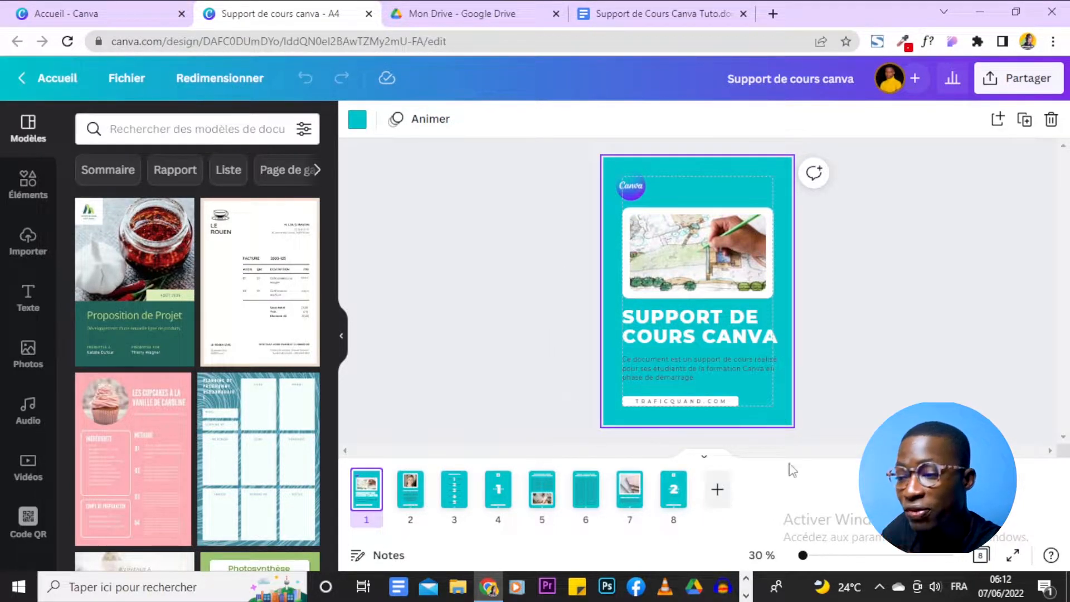
click(723, 404)
click(721, 402)
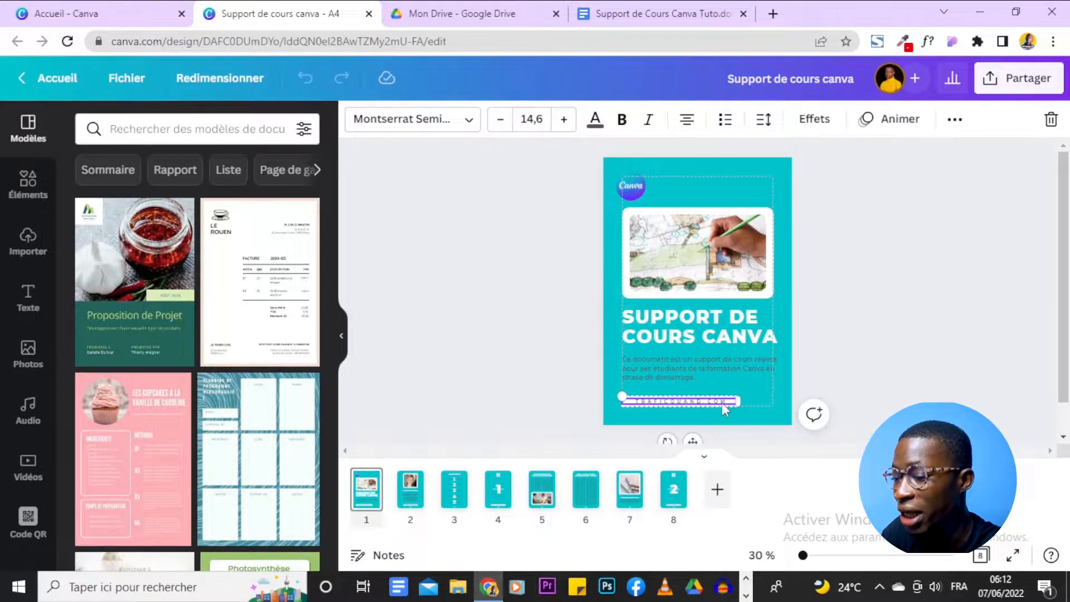
click(607, 406)
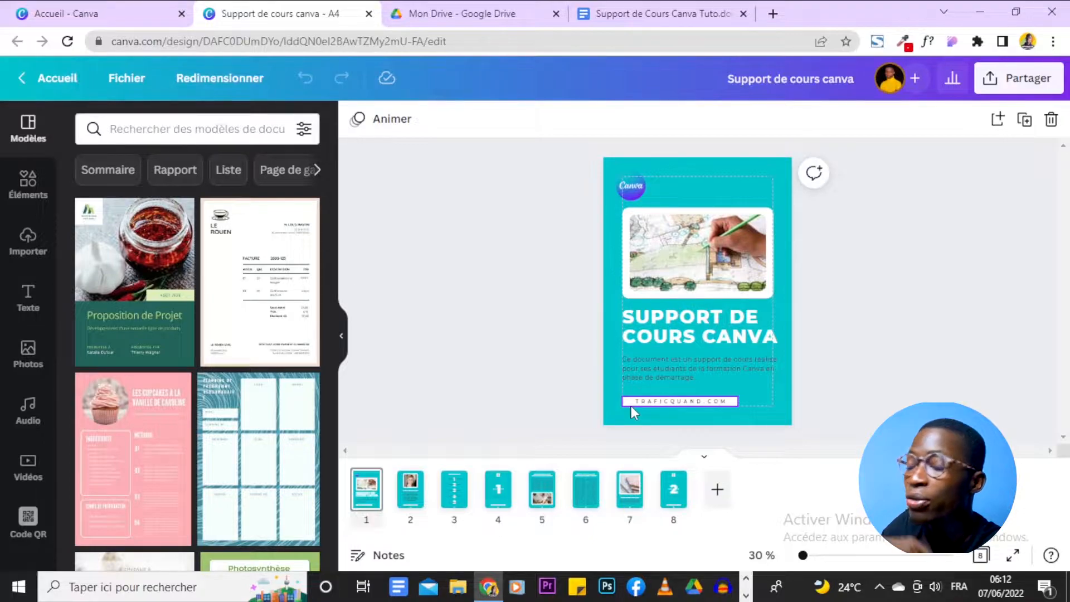
click(631, 407)
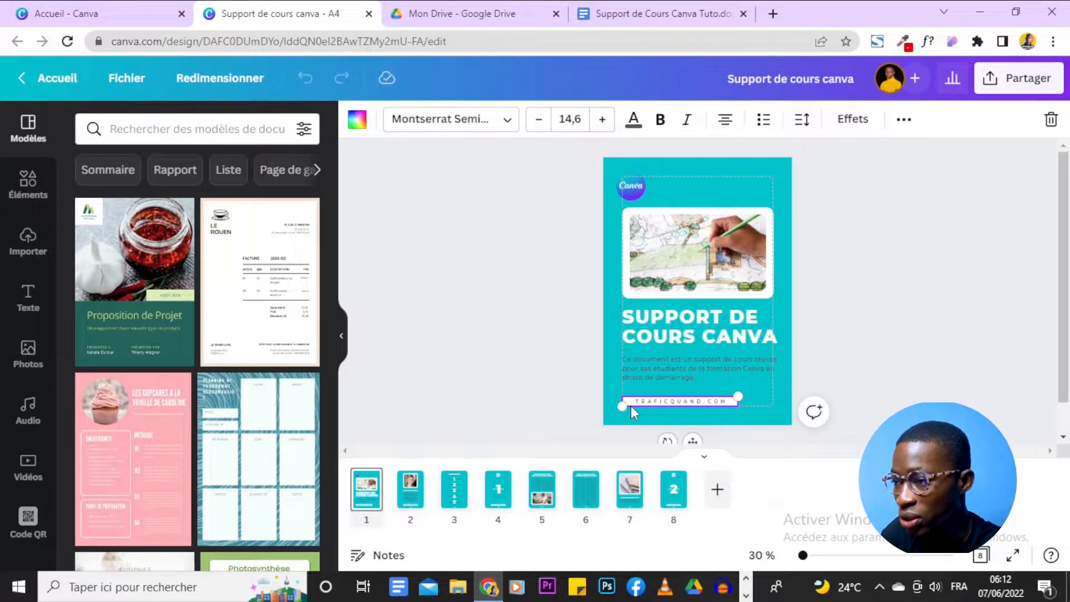
click(645, 404)
click(956, 127)
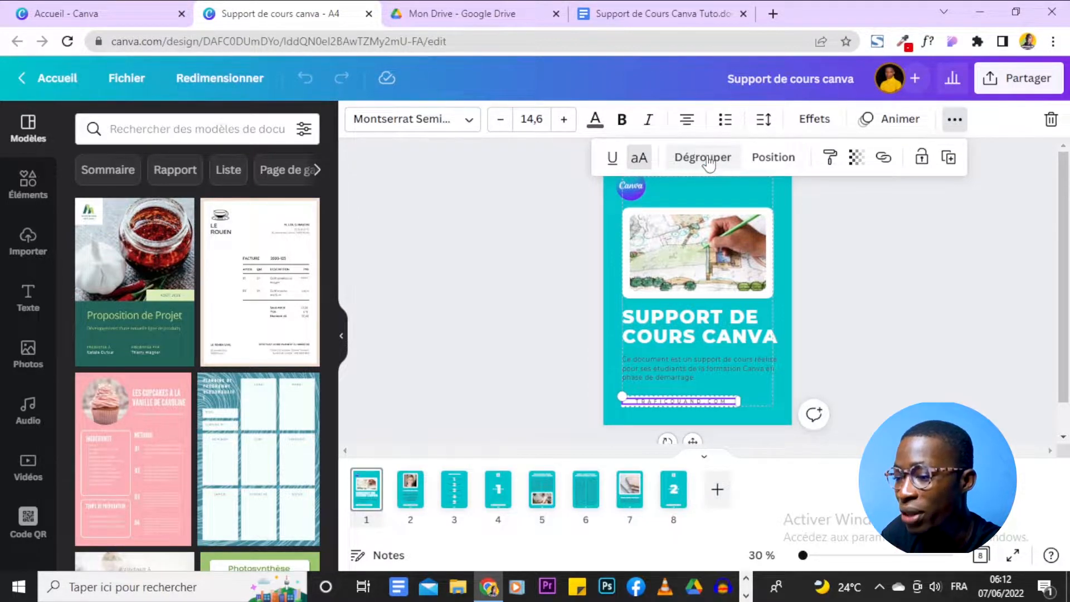
click(690, 418)
click(658, 445)
drag(587, 427, 659, 399)
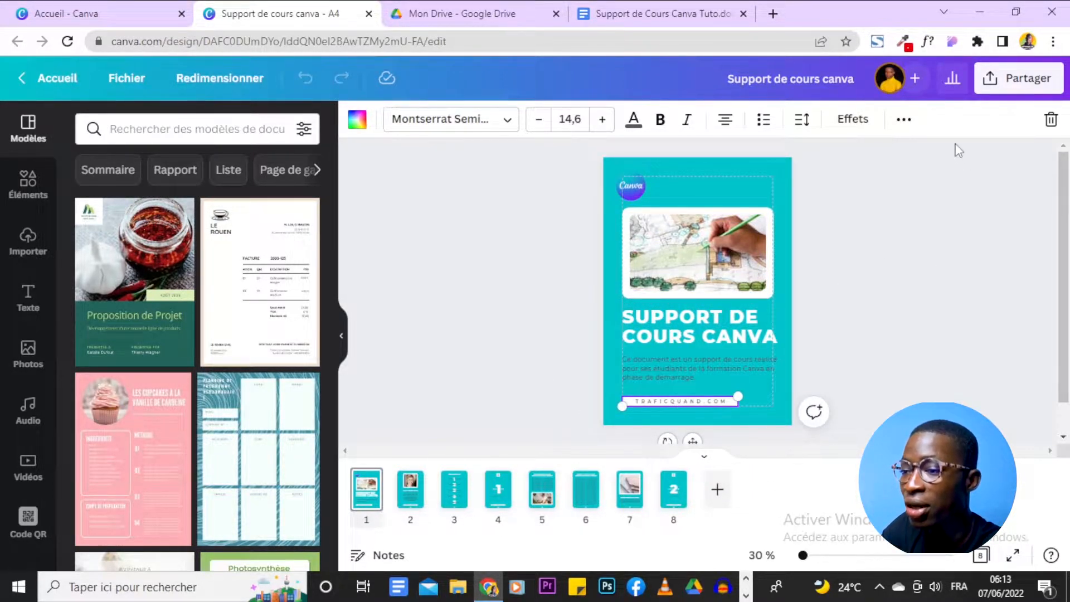
click(904, 120)
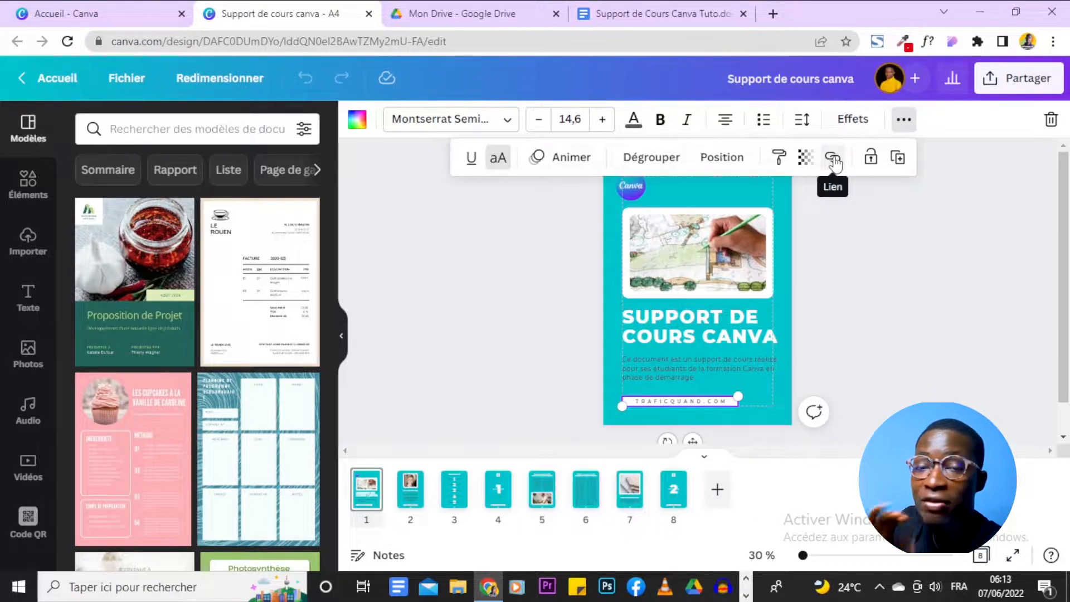
click(833, 159)
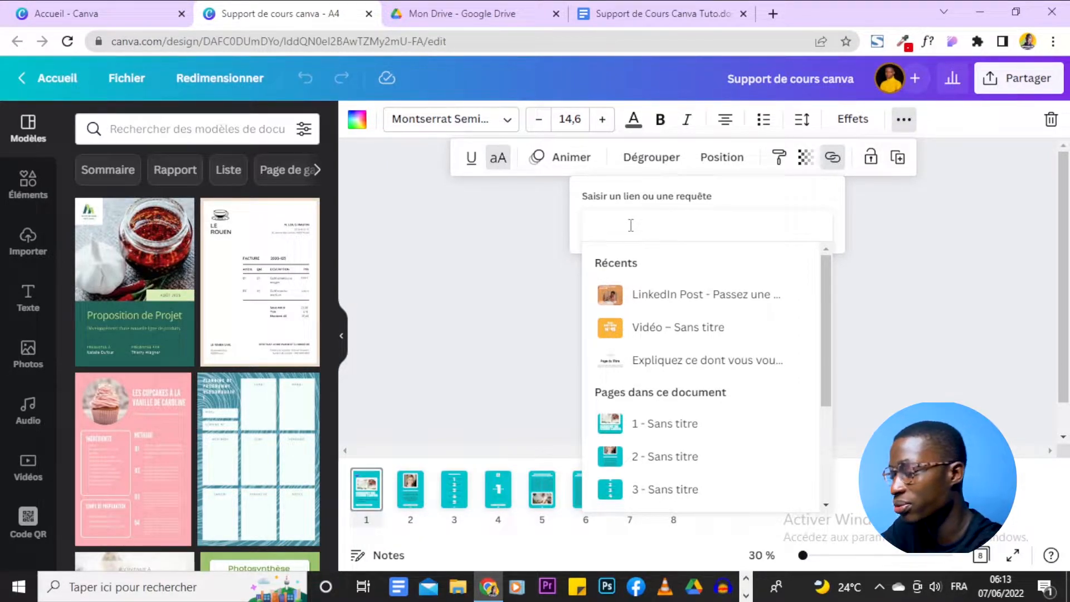
text(www.t)
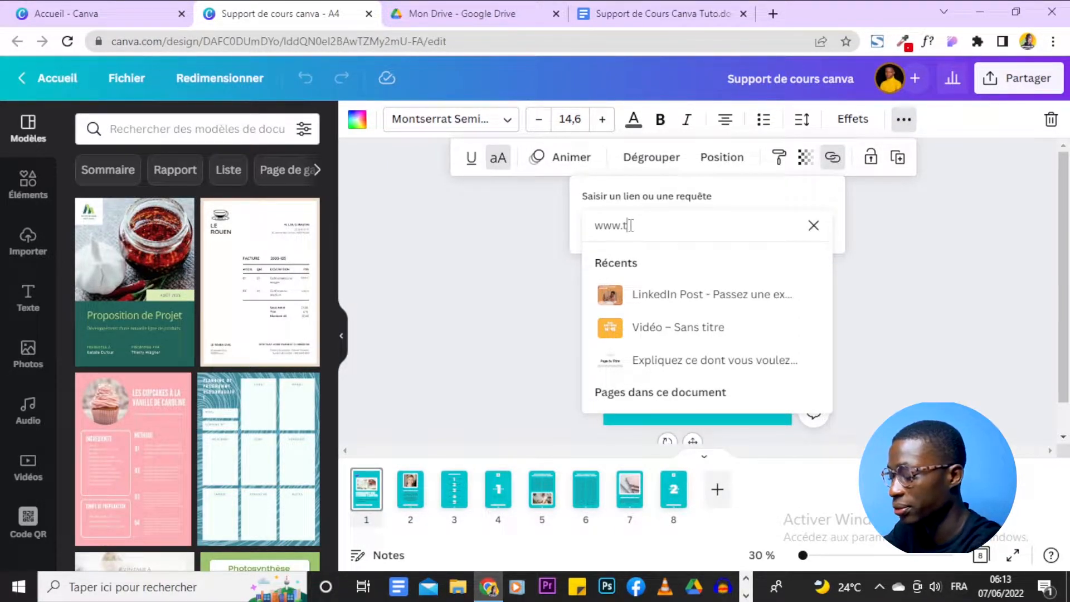
text(raficquand.com)
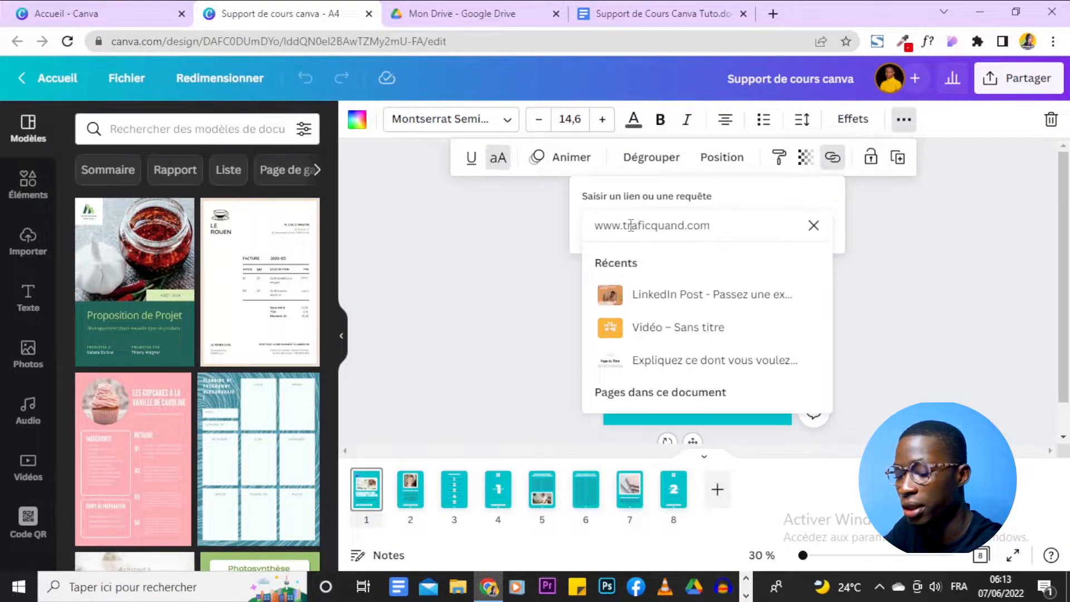
key(Return)
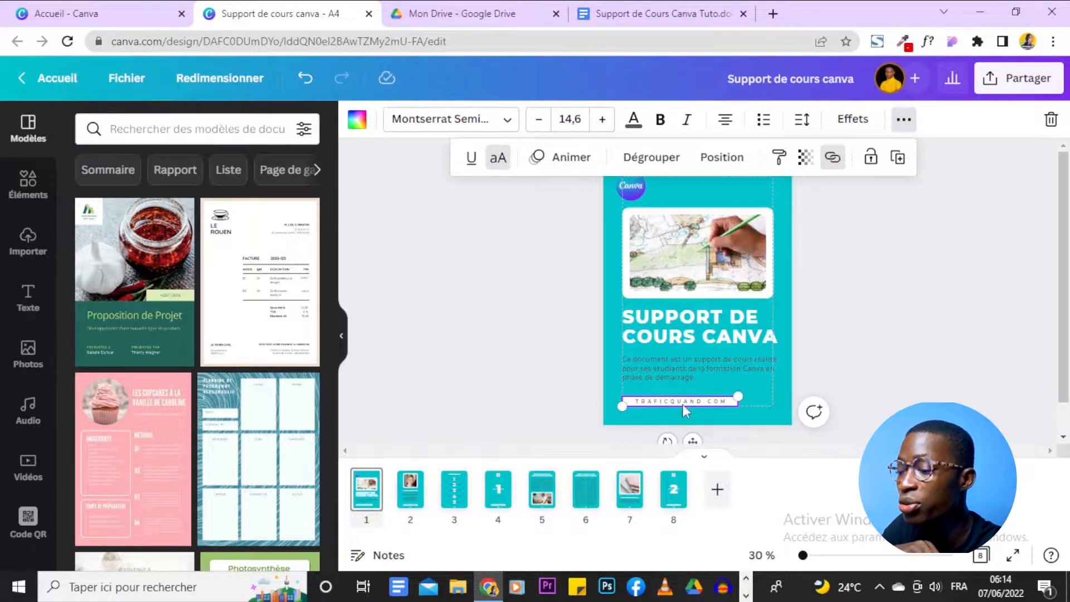
click(882, 332)
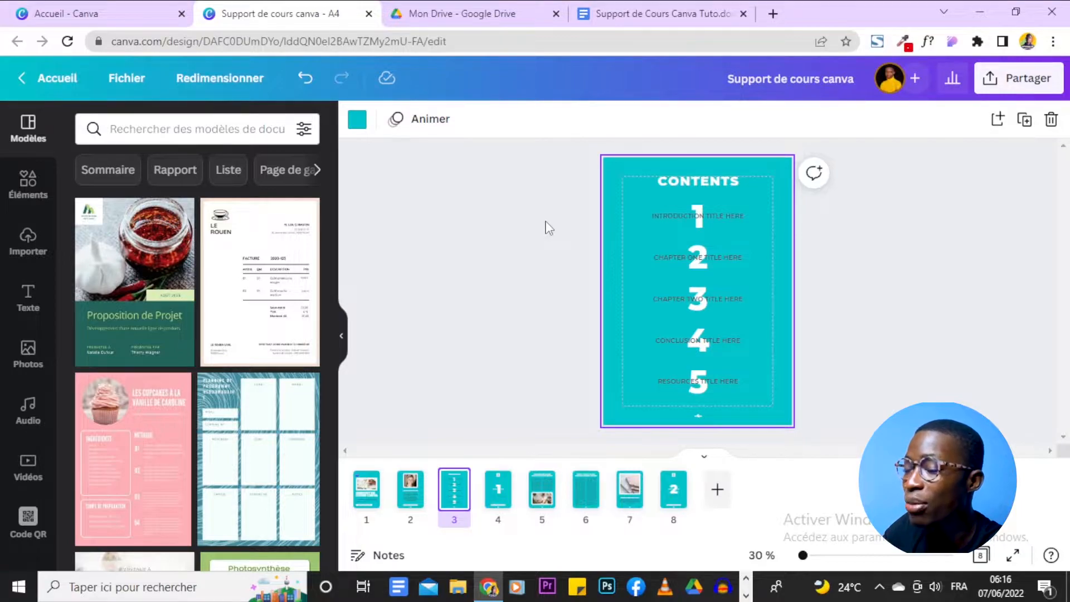
- Group the number 1 with the introduction title on the contents page
drag(590, 209, 757, 232)
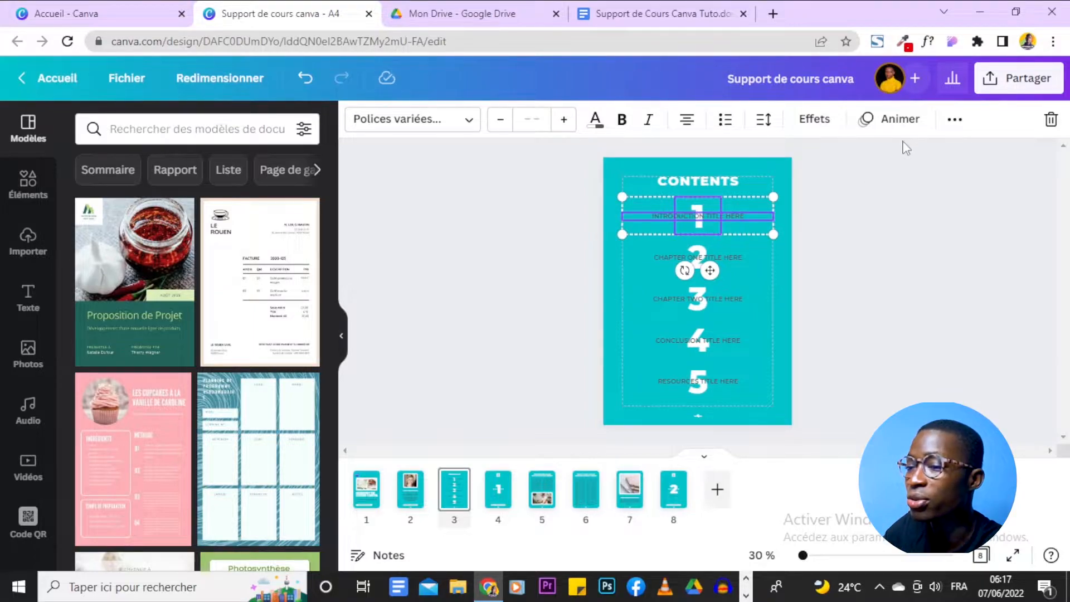
click(957, 121)
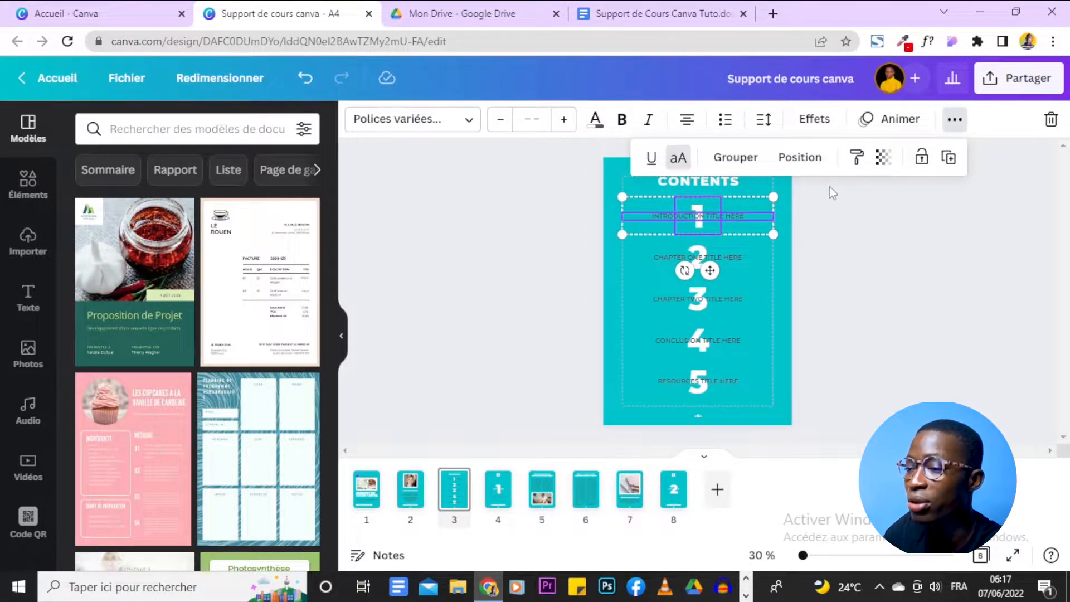
click(736, 170)
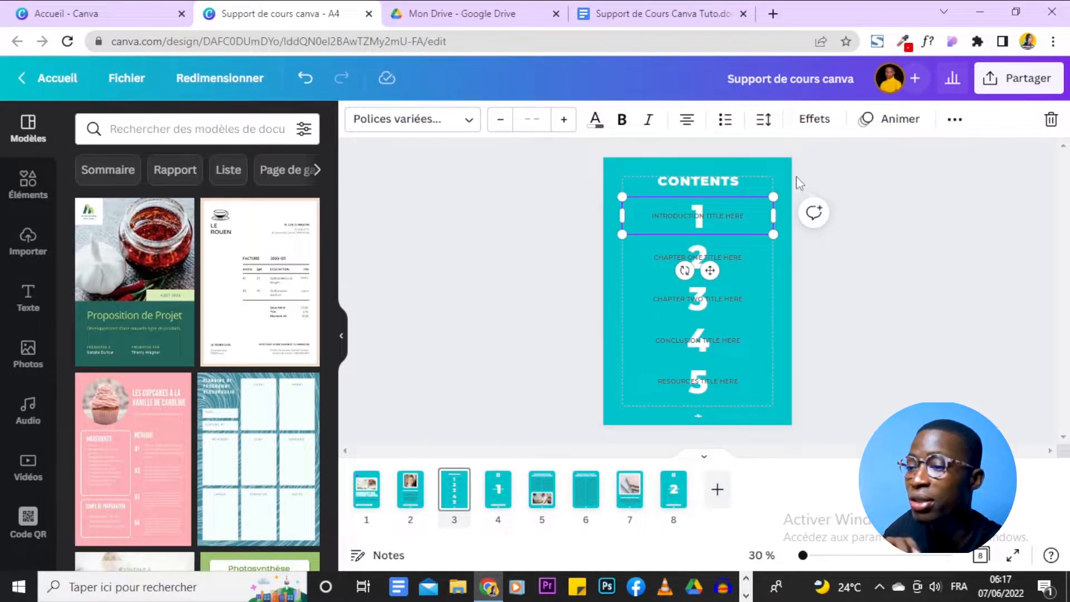
click(955, 121)
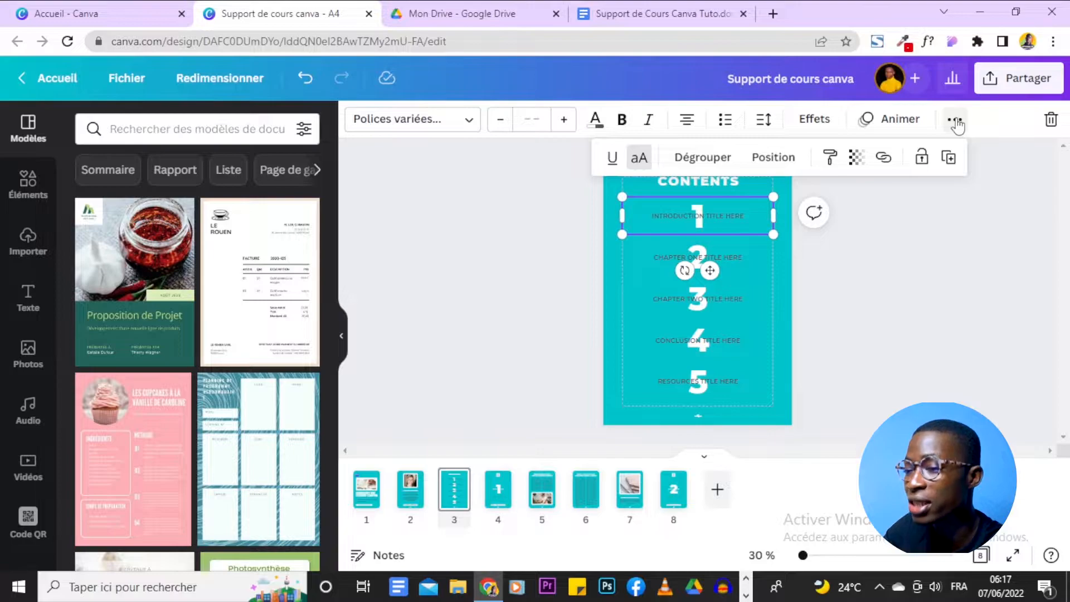
click(883, 160)
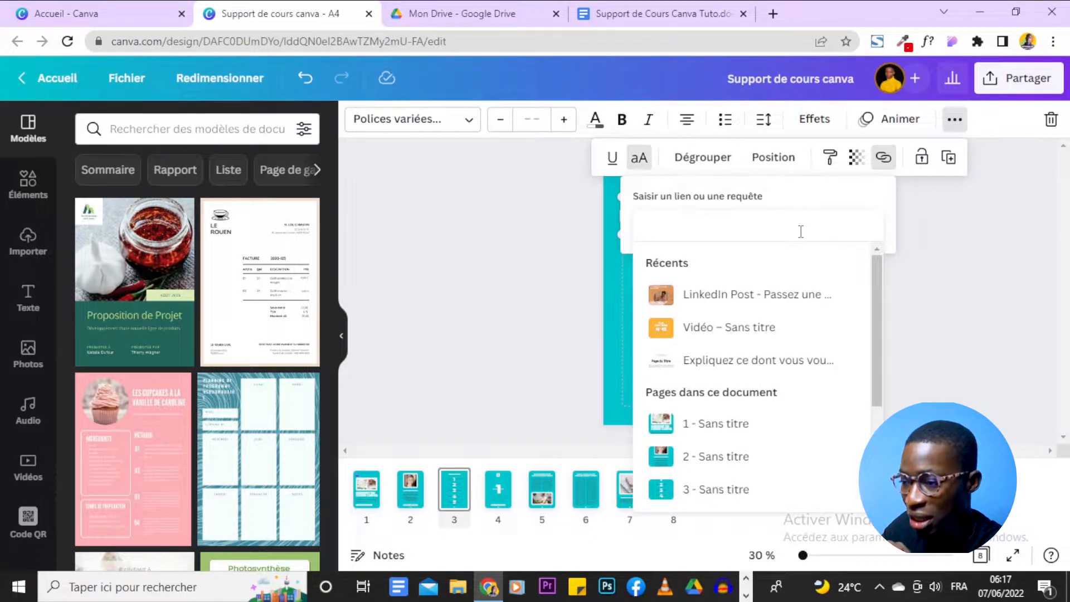
click(916, 254)
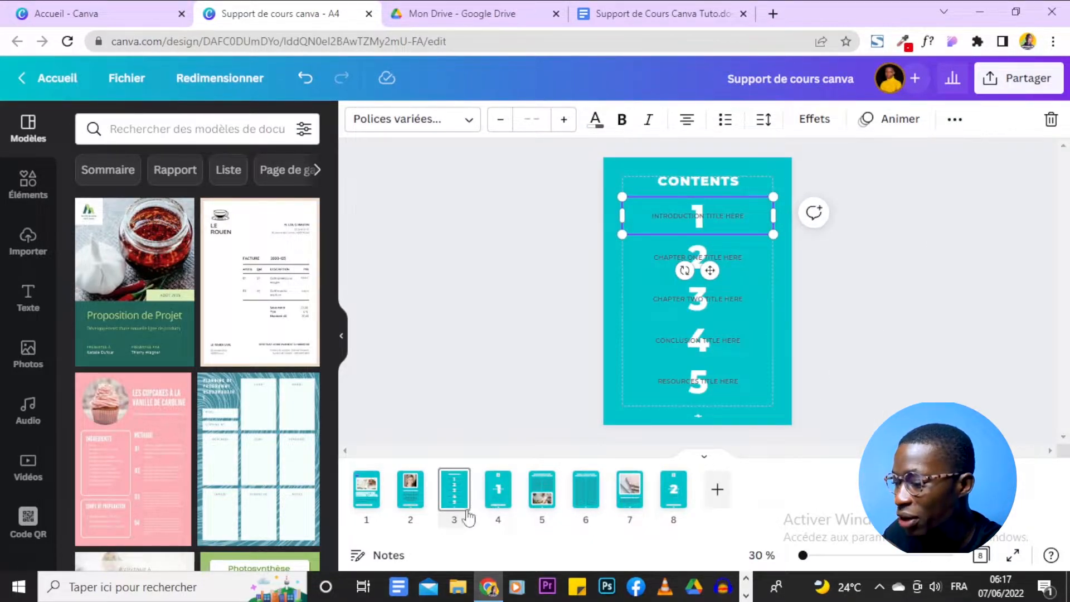
click(505, 507)
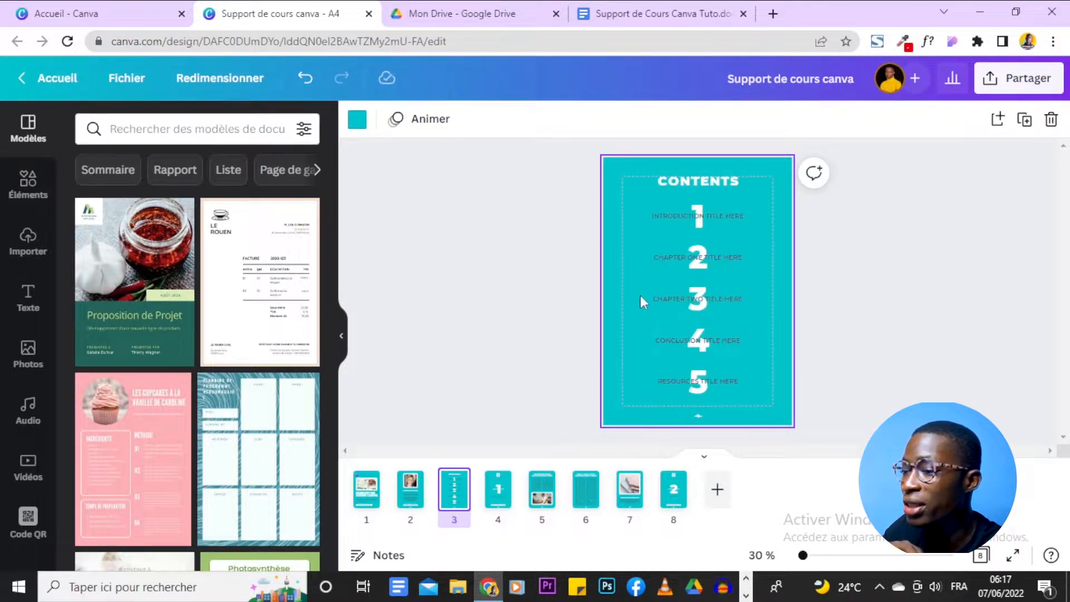
- Link the introduction title on the contents page to the document page "4 - Sans titre"
click(703, 215)
click(953, 121)
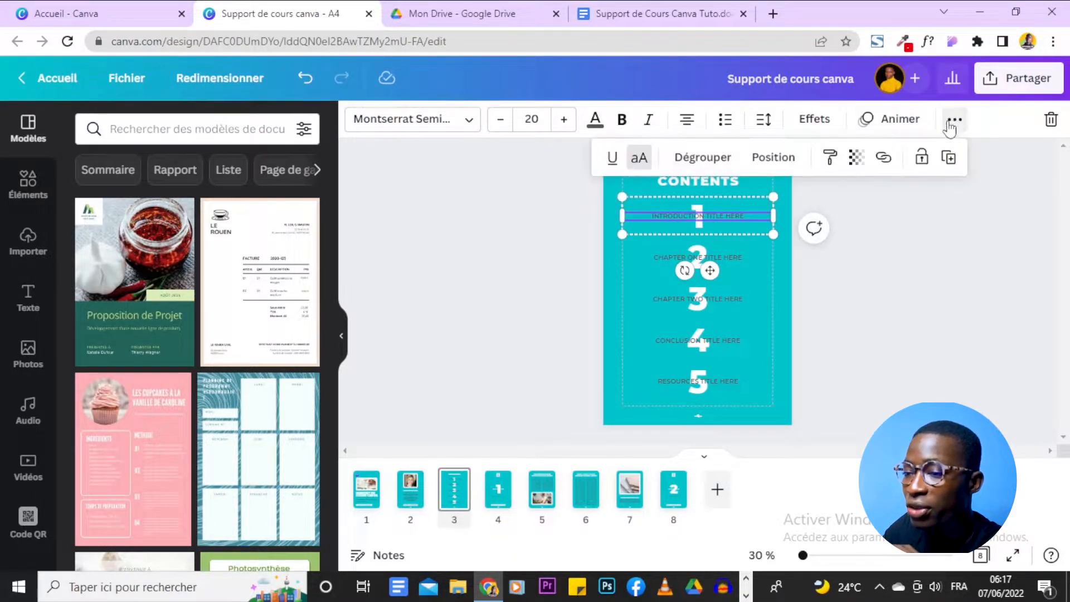
click(884, 158)
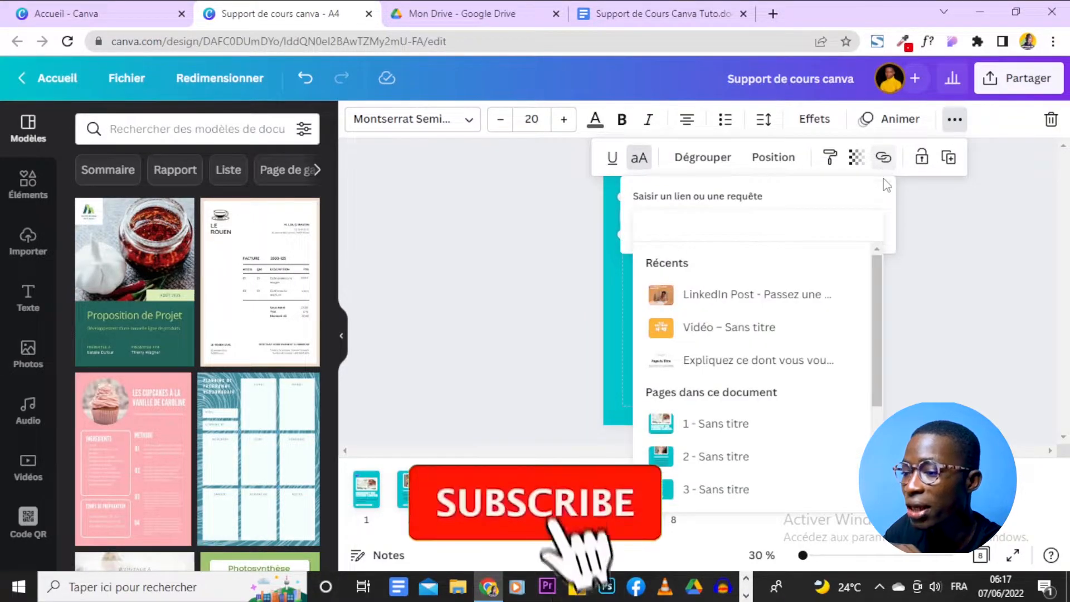
scroll(801, 480, down, 2)
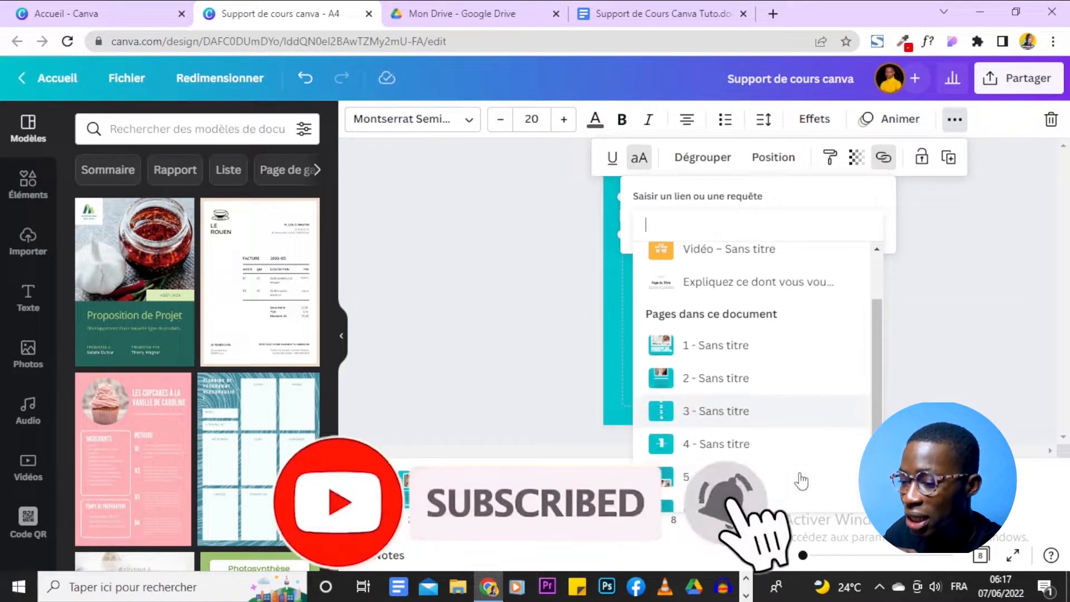
scroll(766, 384, up, 2)
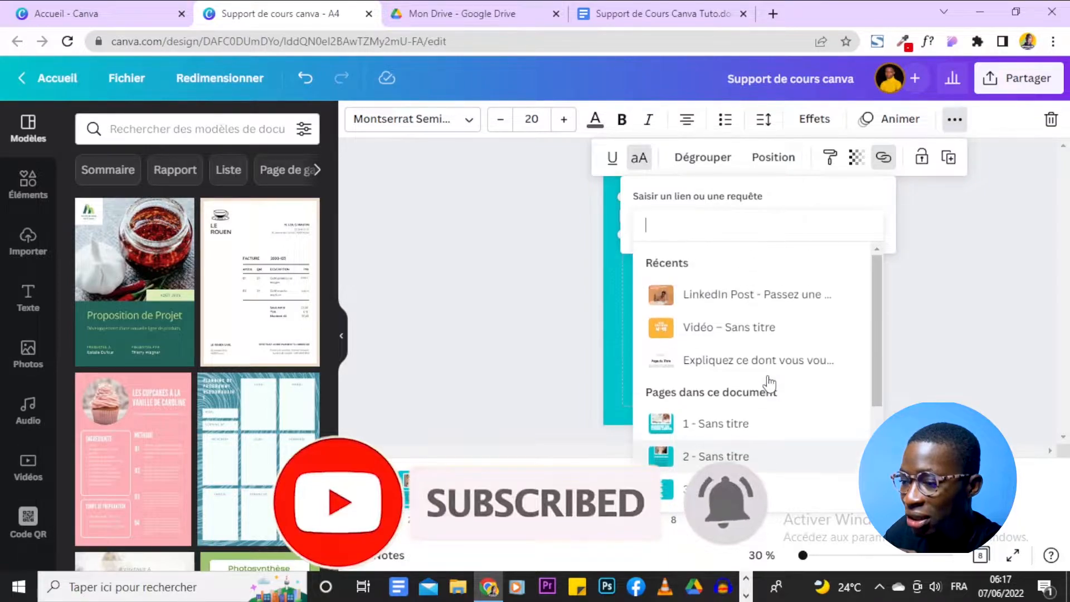
scroll(764, 382, down, 3)
scroll(800, 466, up, 3)
scroll(800, 466, down, 3)
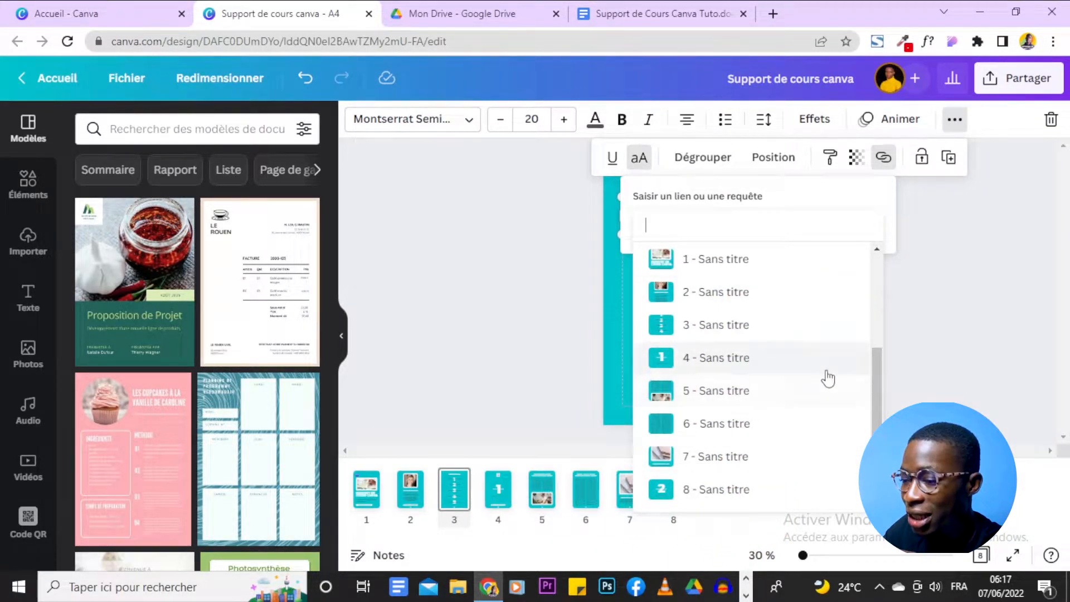
click(778, 361)
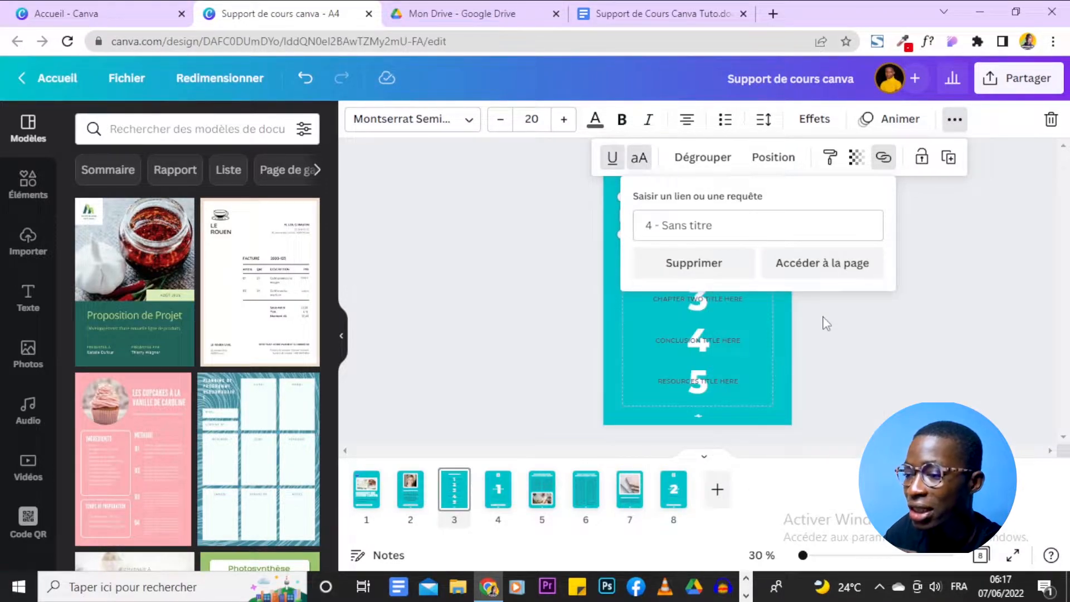
- Follow the introduction link to its target page and compare that page with the contents page
click(828, 269)
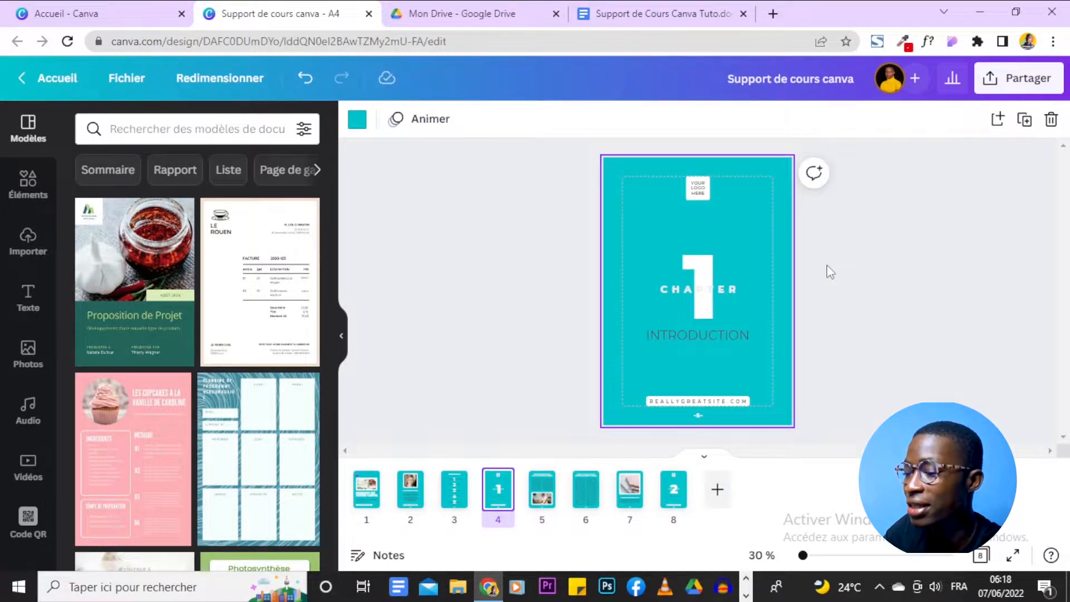
click(454, 489)
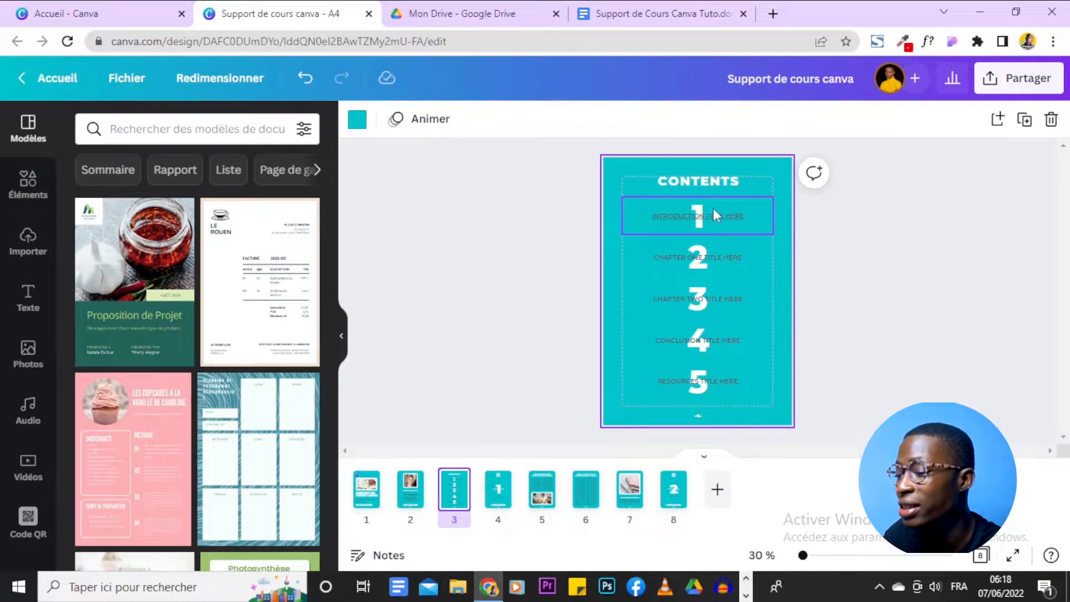
click(502, 497)
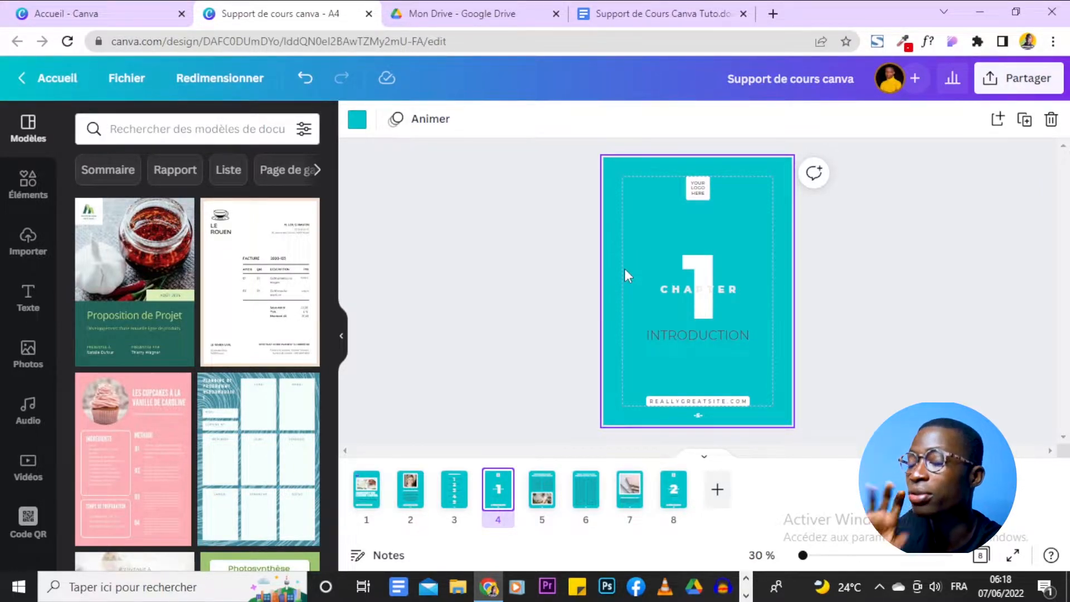
click(457, 493)
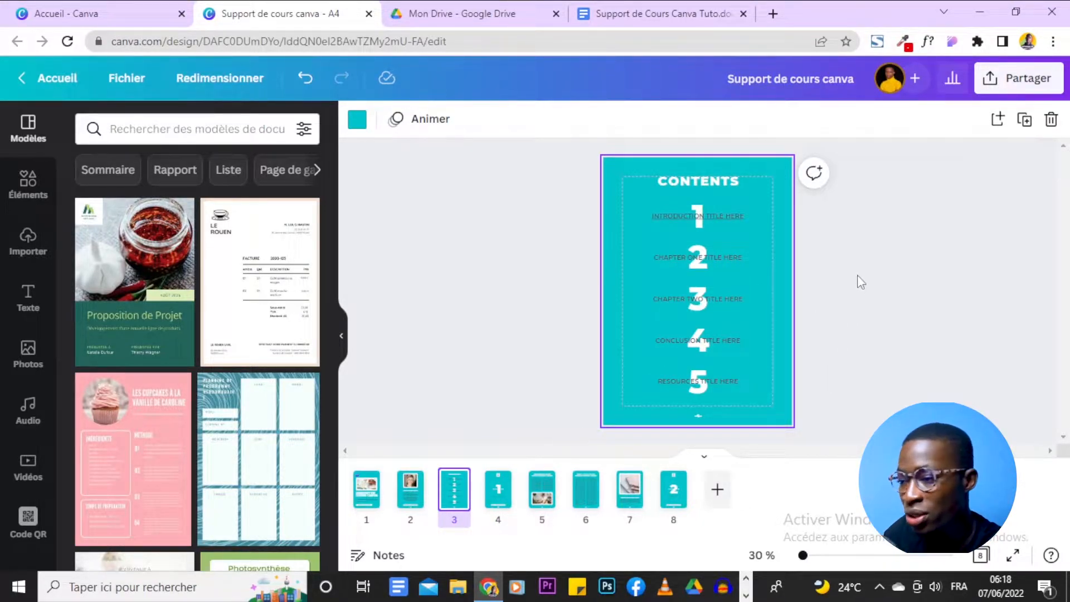
- Group the number 2 with the chapter one title on the contents page
drag(857, 275, 620, 251)
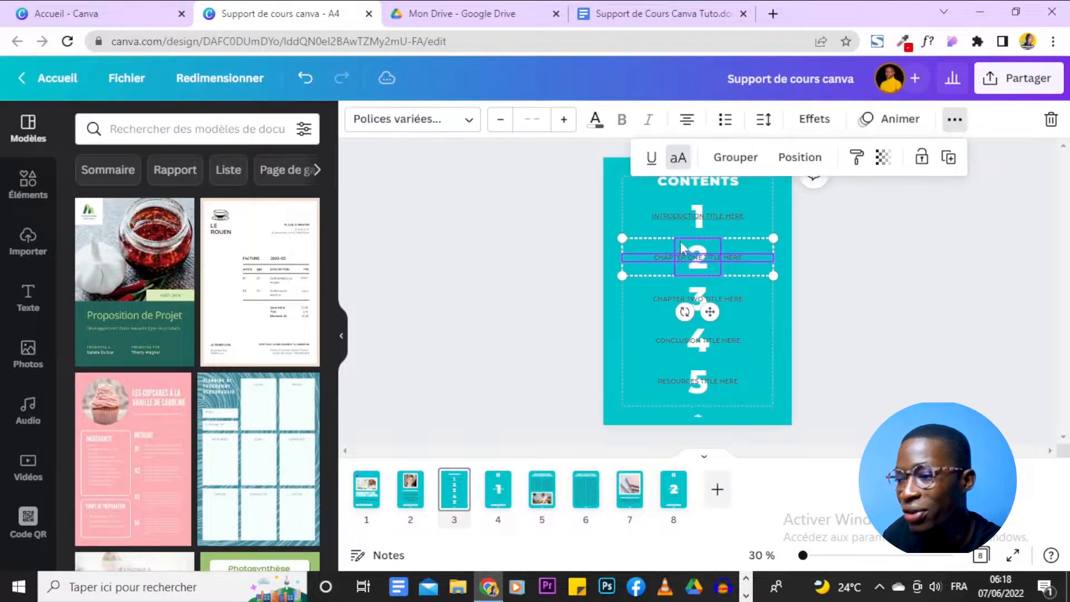
click(730, 162)
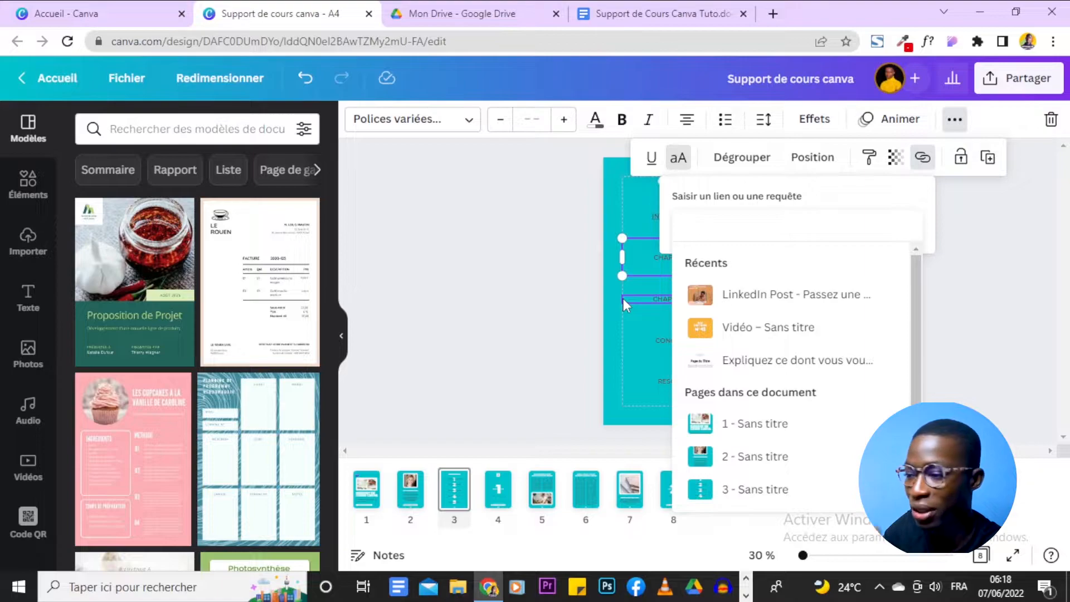
click(523, 303)
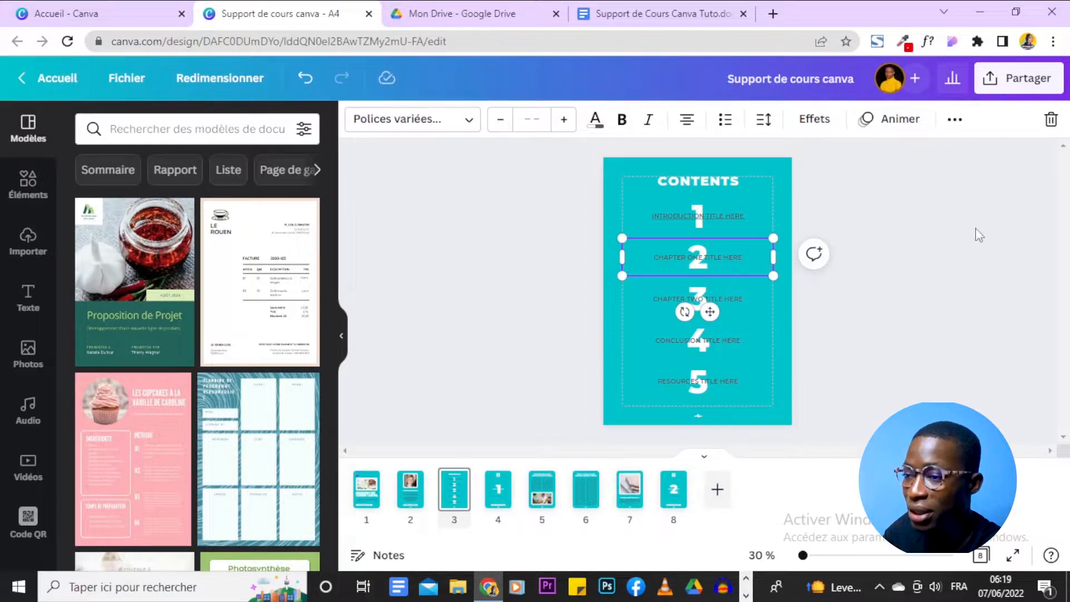
- Link the grouped number 2 and chapter one title on the contents page to the document page "8 - Sans titre"
click(953, 124)
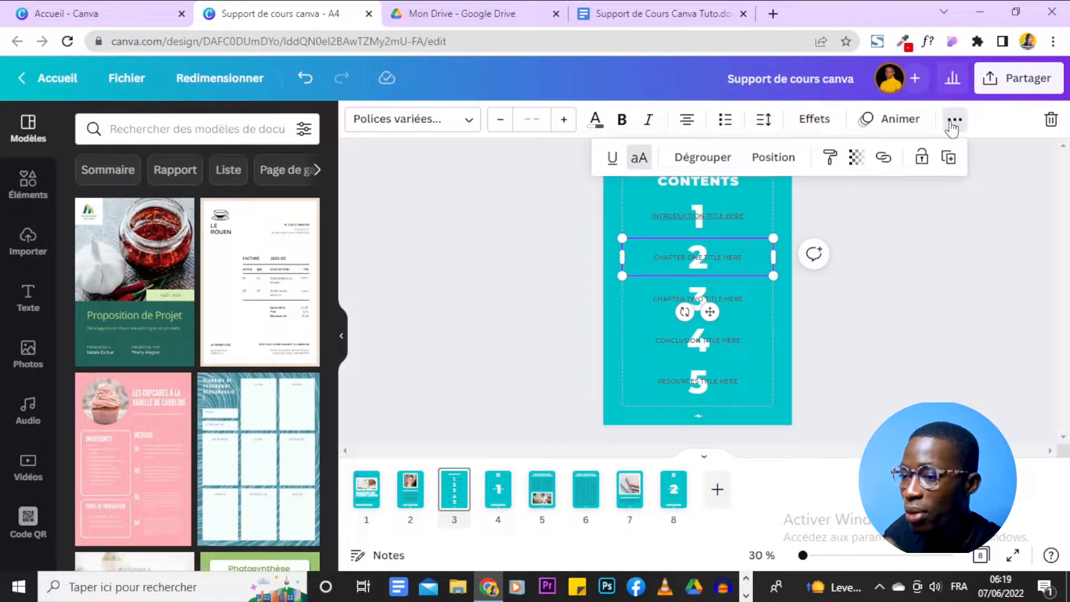
click(884, 158)
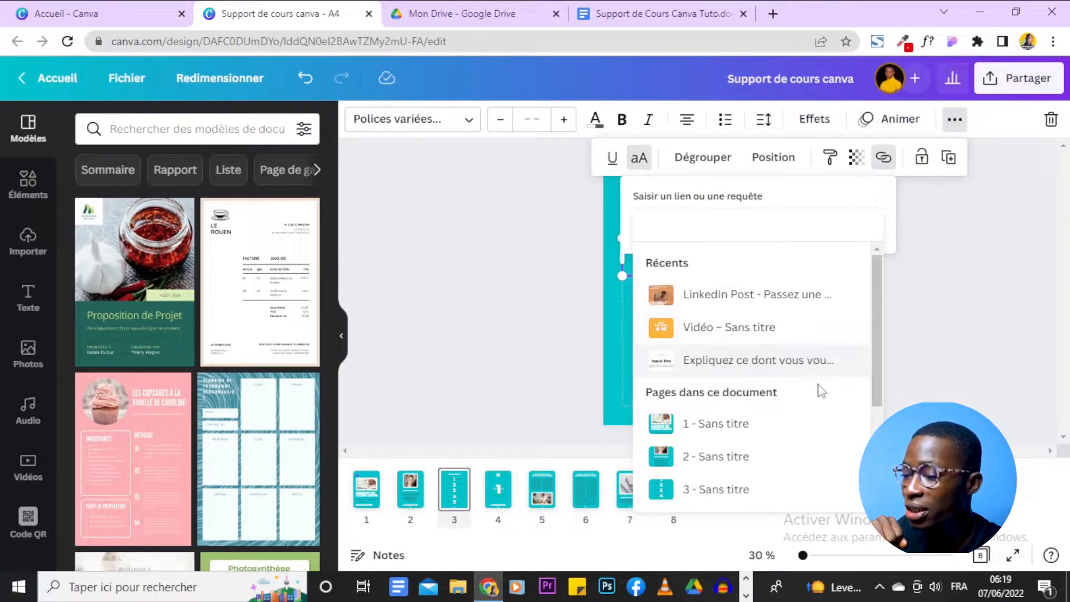
scroll(820, 392, down, 3)
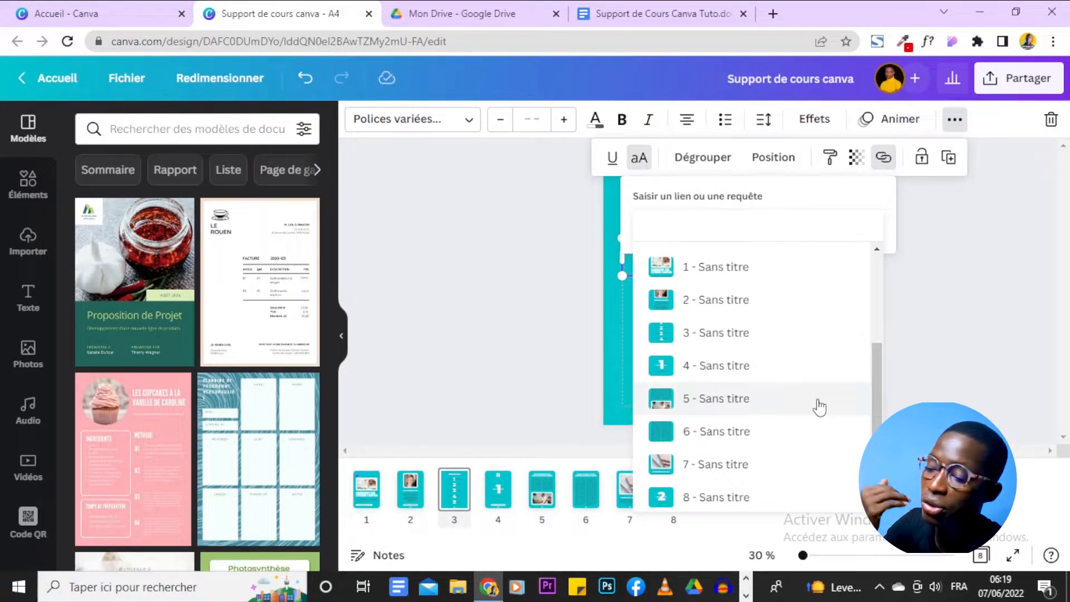
scroll(820, 407, down, 1)
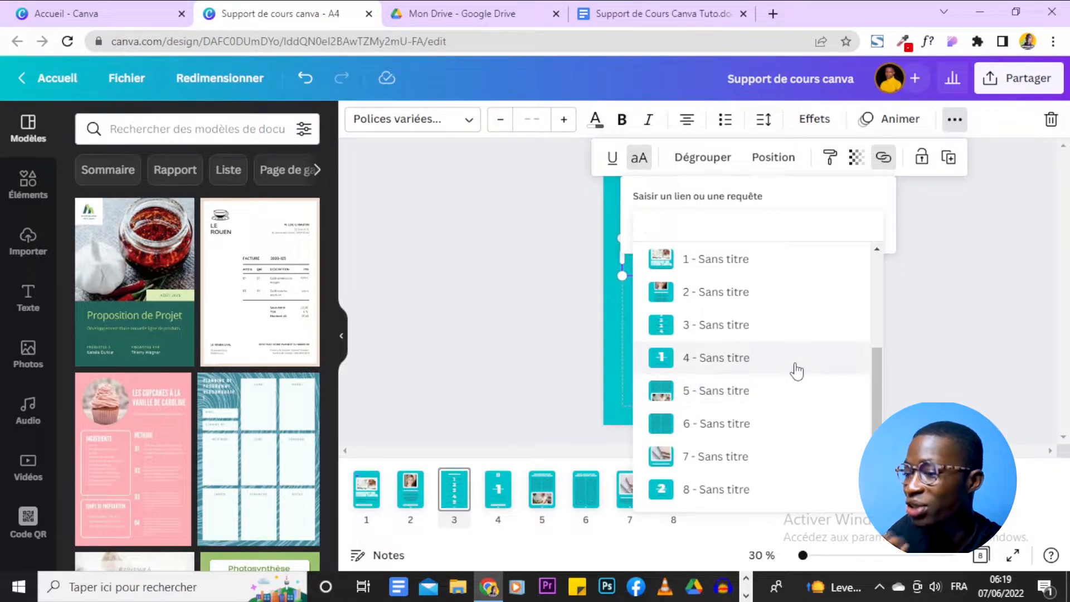
click(730, 489)
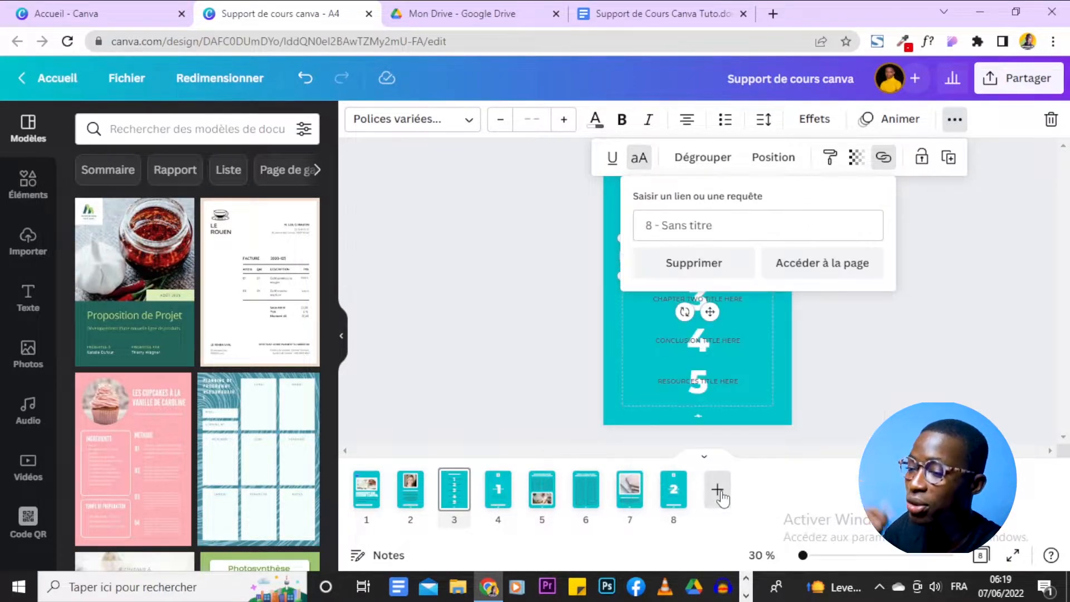
- Follow the chapter one link to its target page and compare that page with pages 3 and 4
click(831, 285)
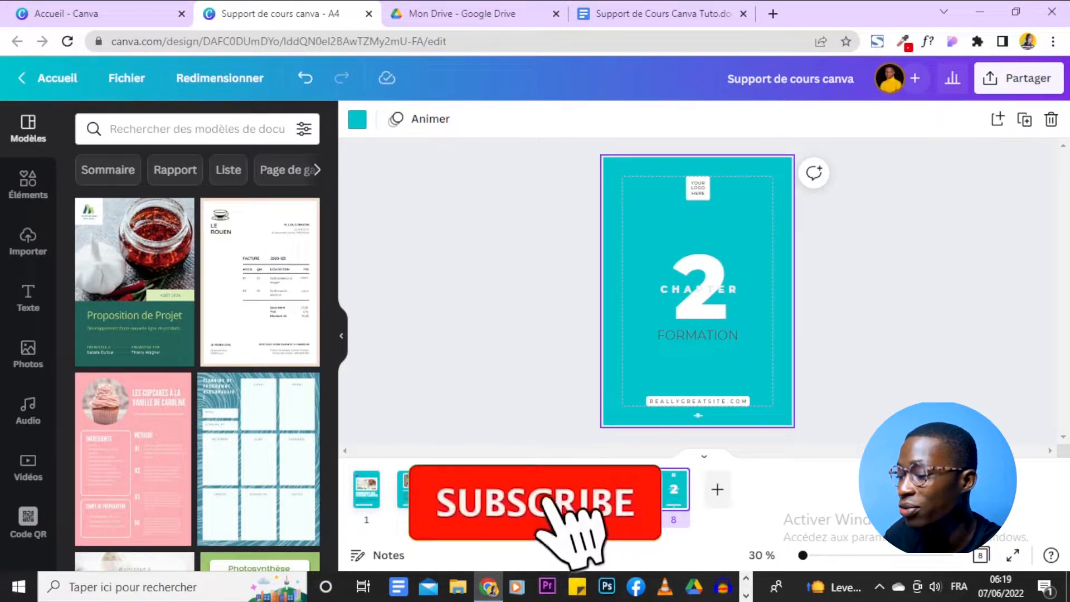
click(498, 489)
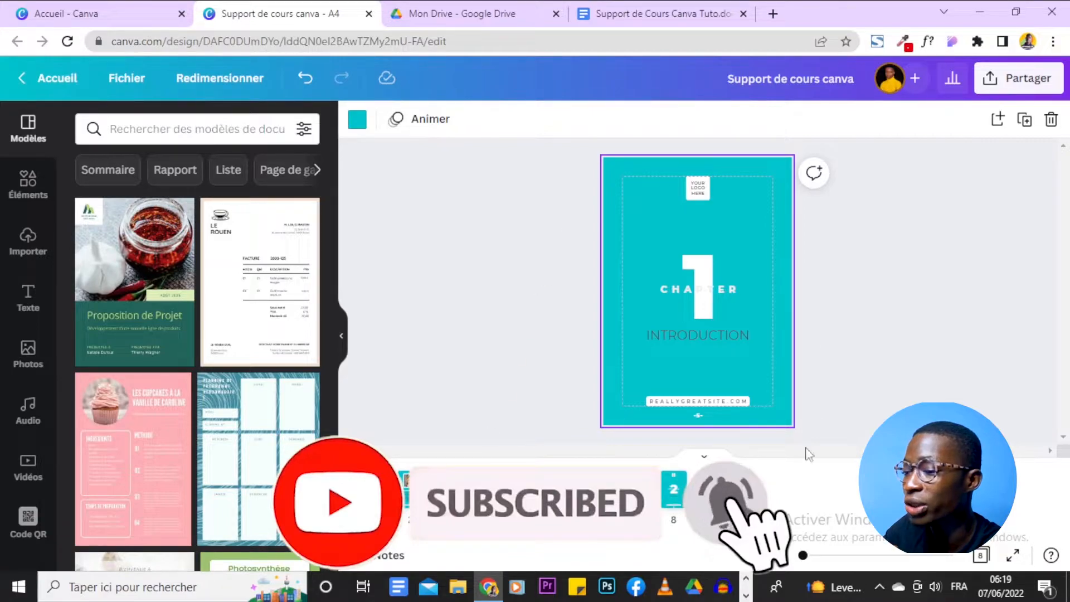
click(498, 490)
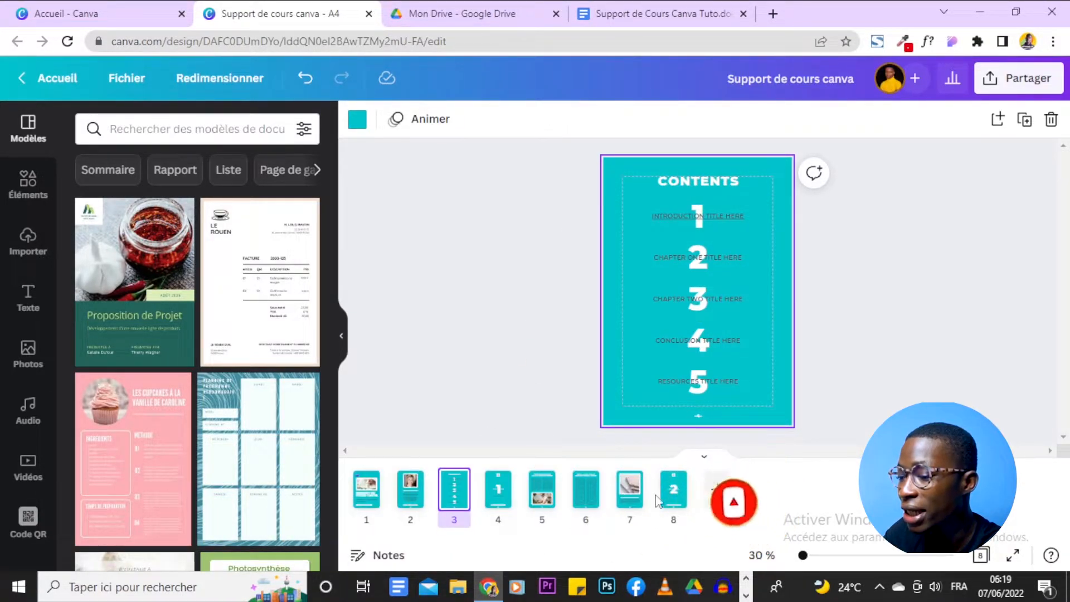
click(673, 501)
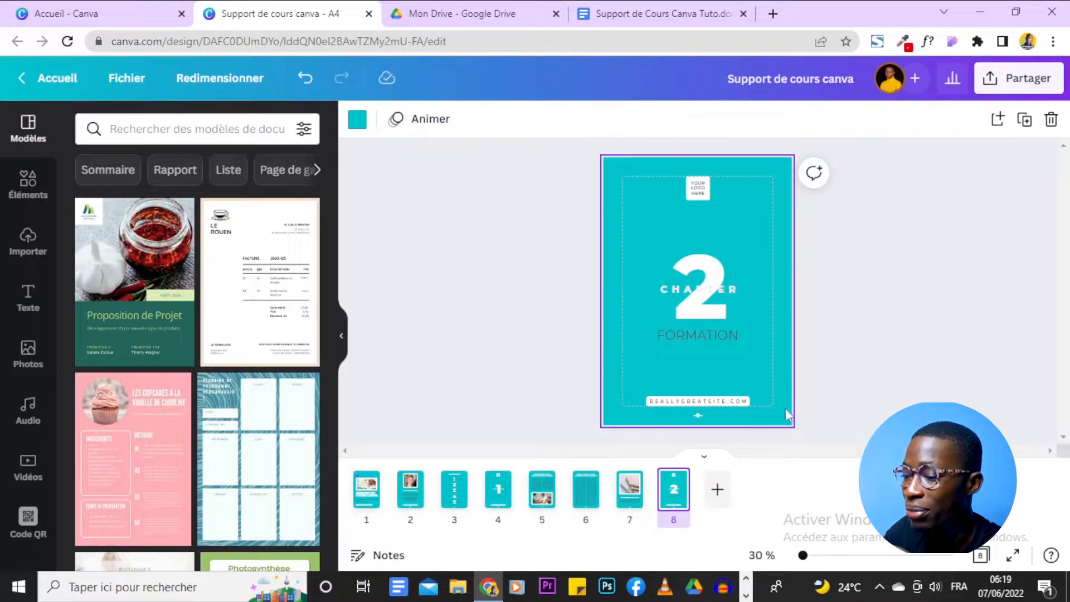
click(454, 490)
click(888, 249)
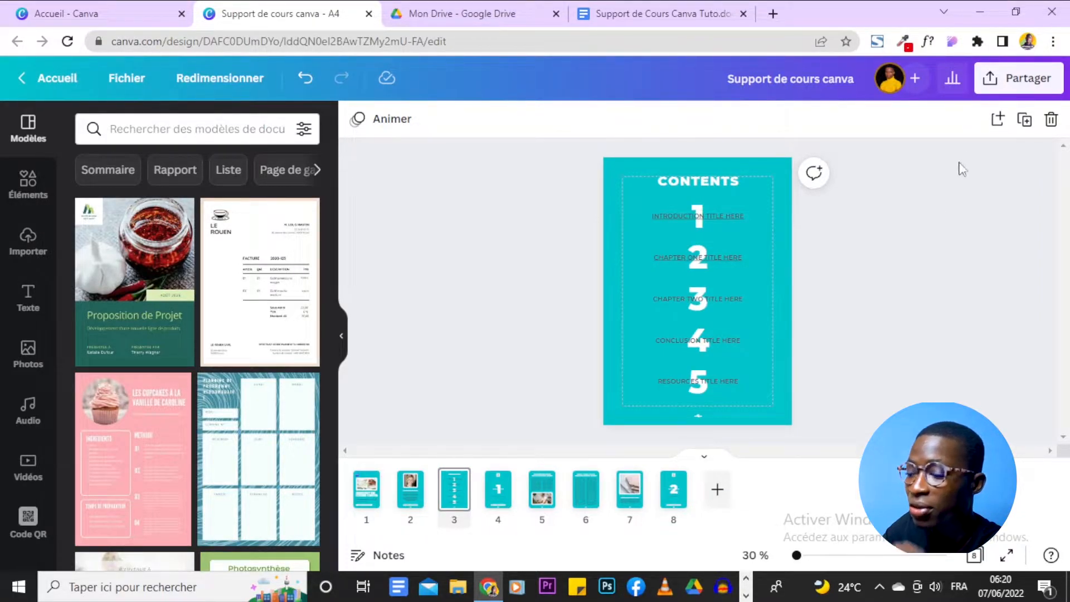
- Download all pages of the document as a "PDF standard" file
click(997, 89)
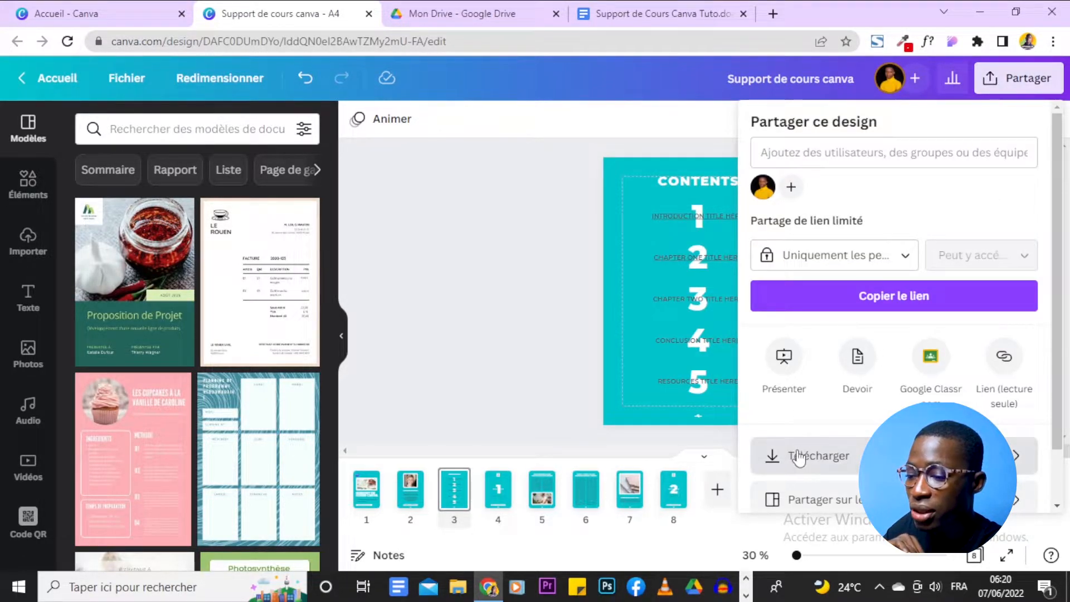
click(799, 457)
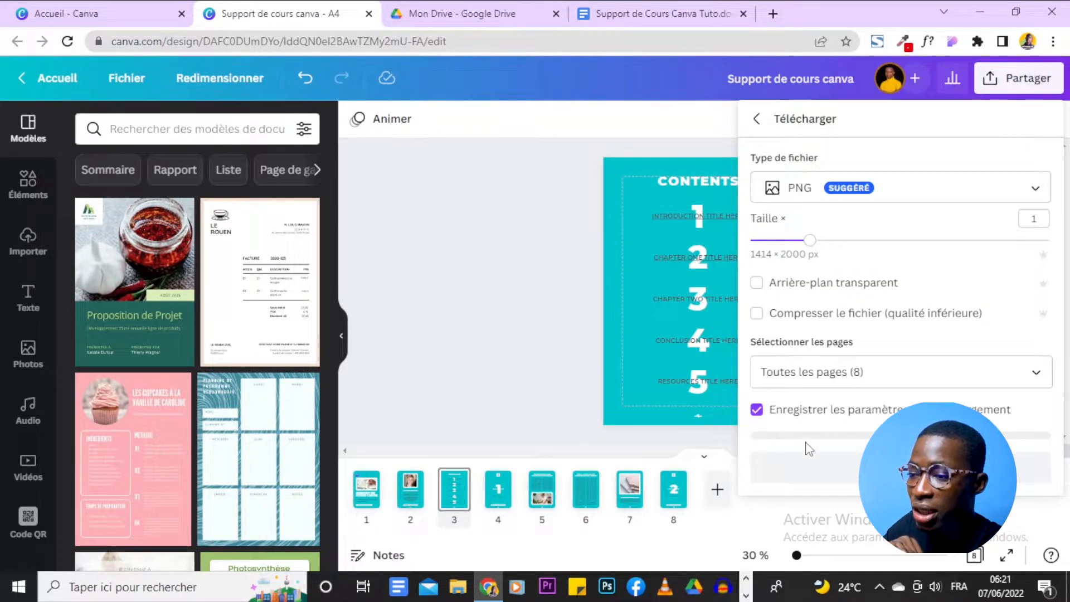
click(898, 193)
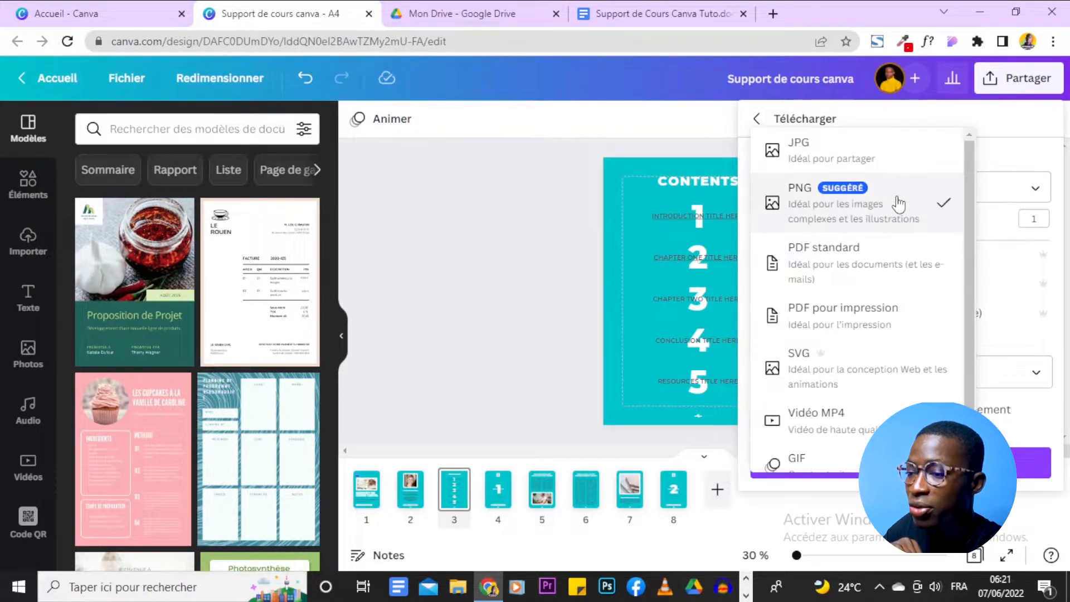
click(879, 256)
click(934, 337)
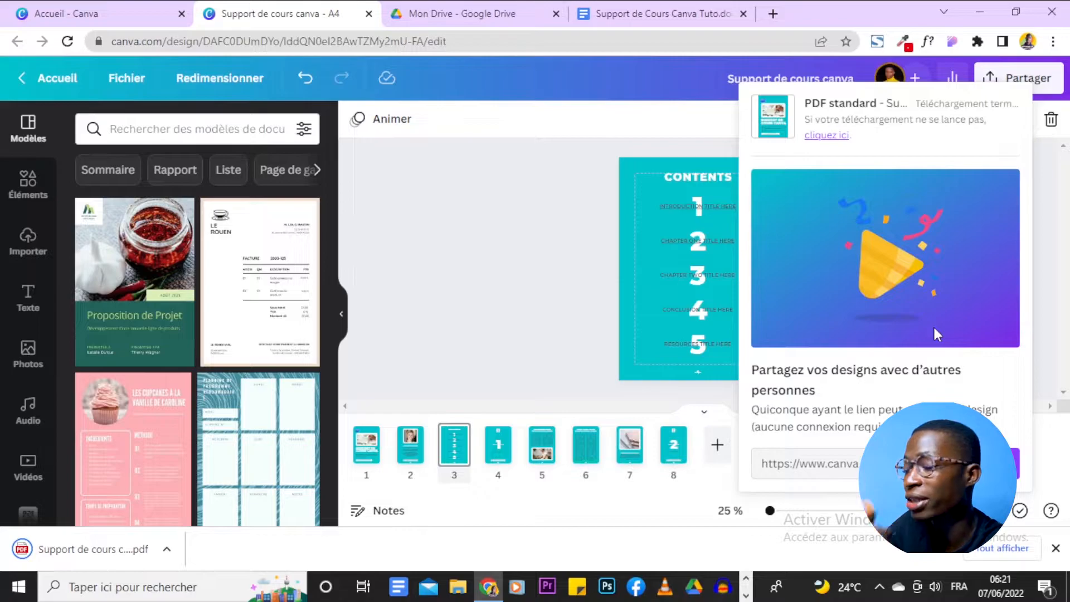
- Open the downloaded PDF in the browser, test the introduction link on its contents page and view the target page at full-page size
drag(25, 551, 800, 6)
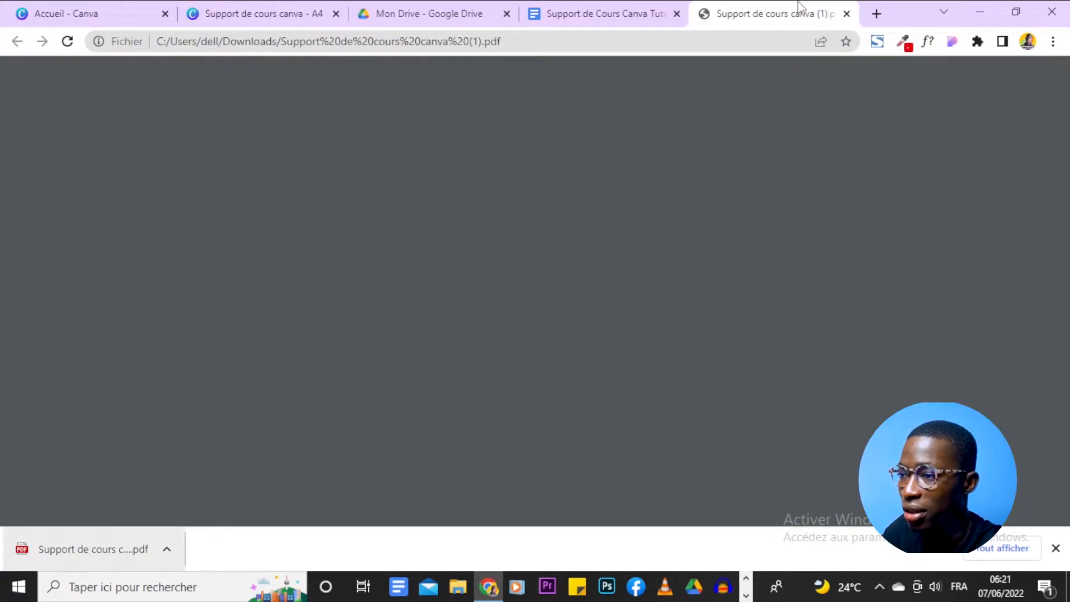
scroll(939, 344, down, 8)
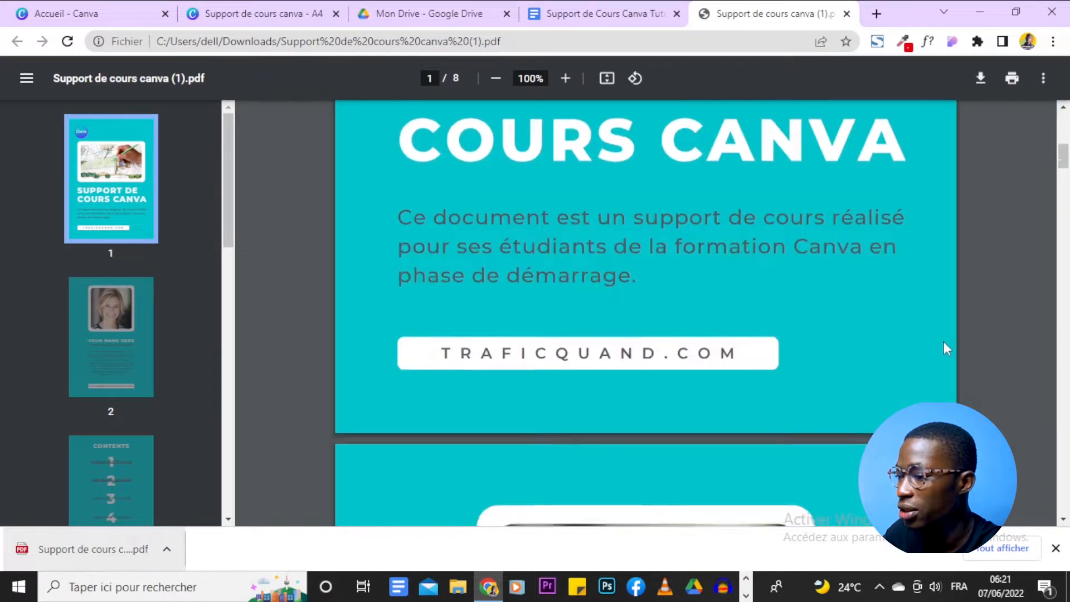
scroll(944, 344, down, 15)
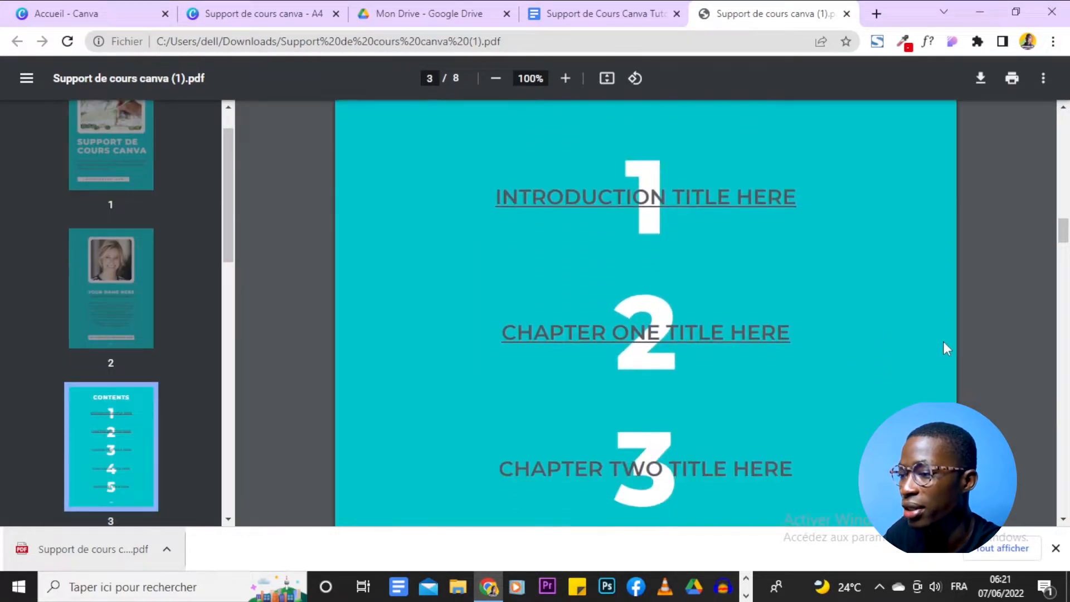
click(662, 200)
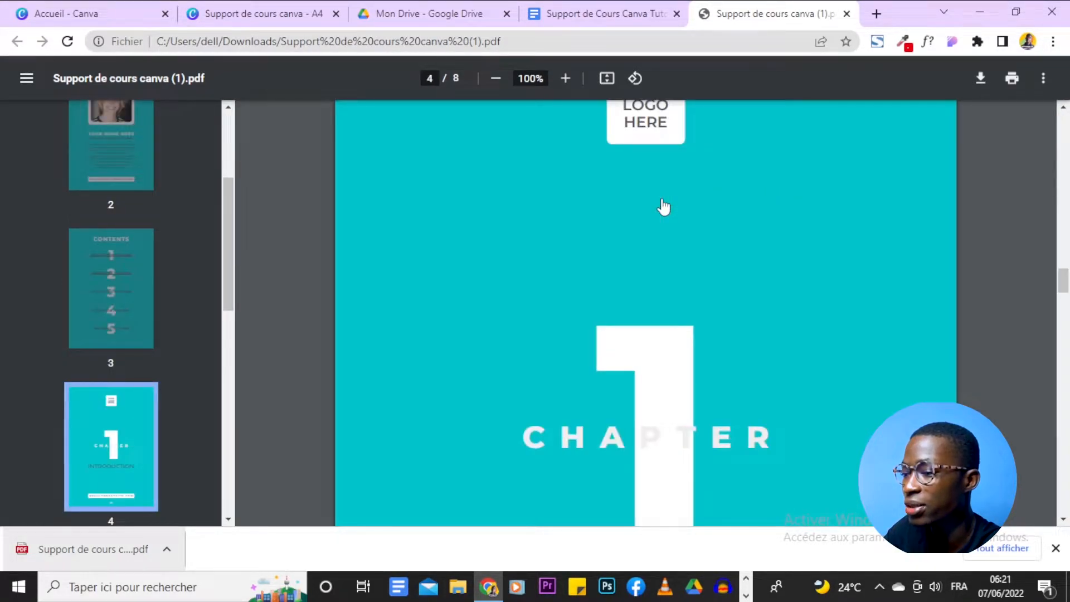
scroll(663, 203, down, 5)
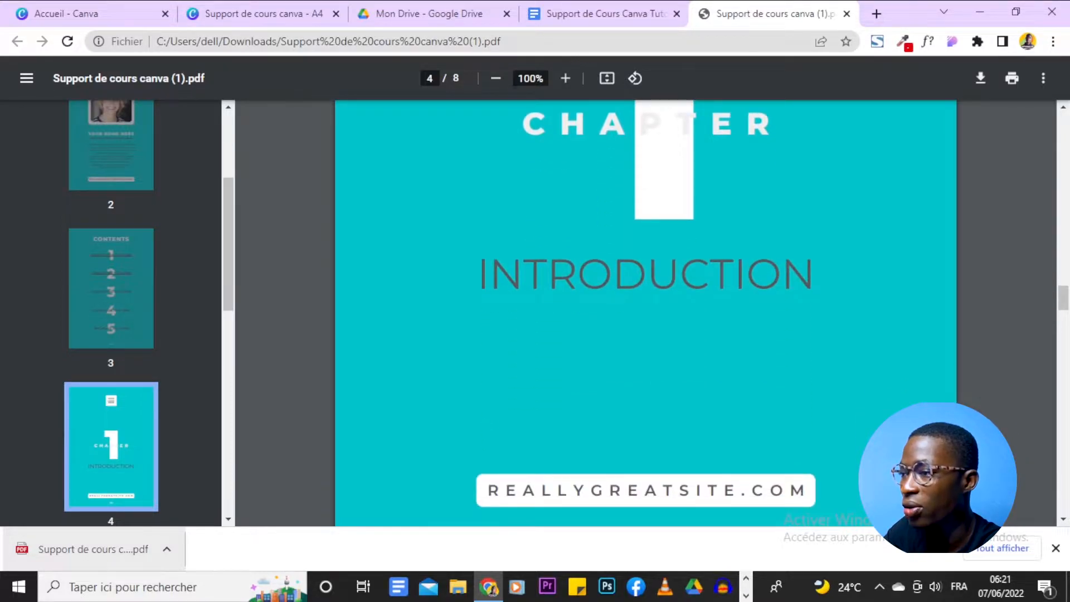
click(607, 78)
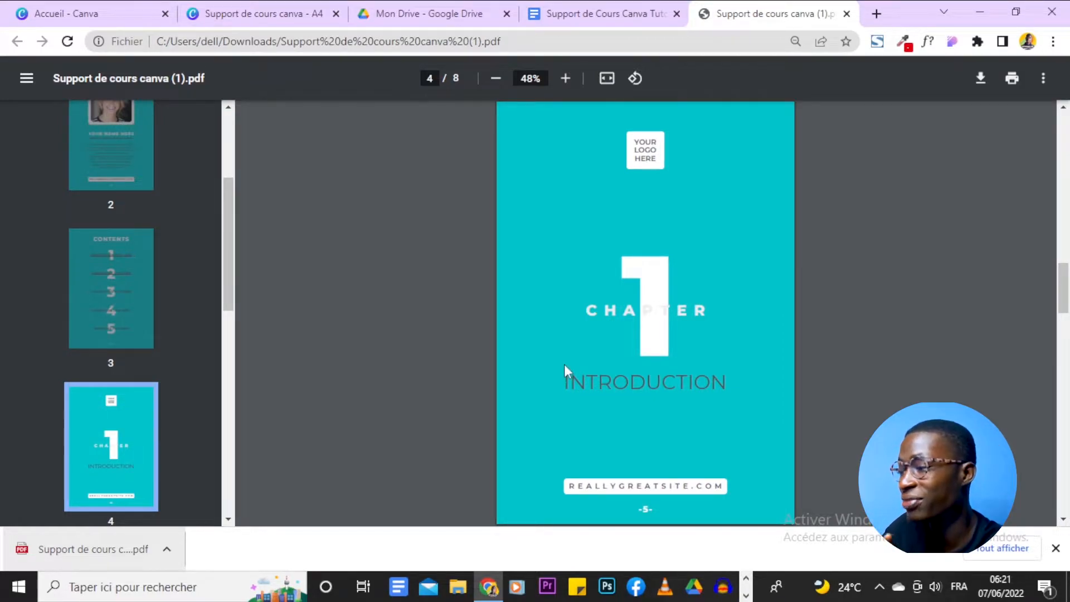
click(149, 304)
- Set the background of page 4 to the default orange and replace turquoise with it throughout the document
click(696, 262)
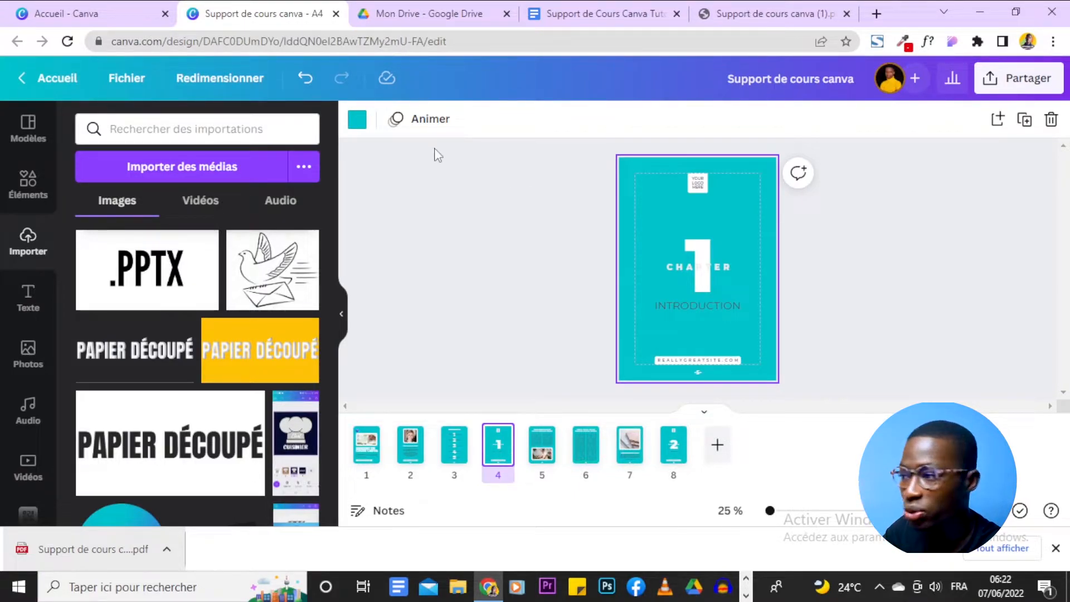
click(360, 125)
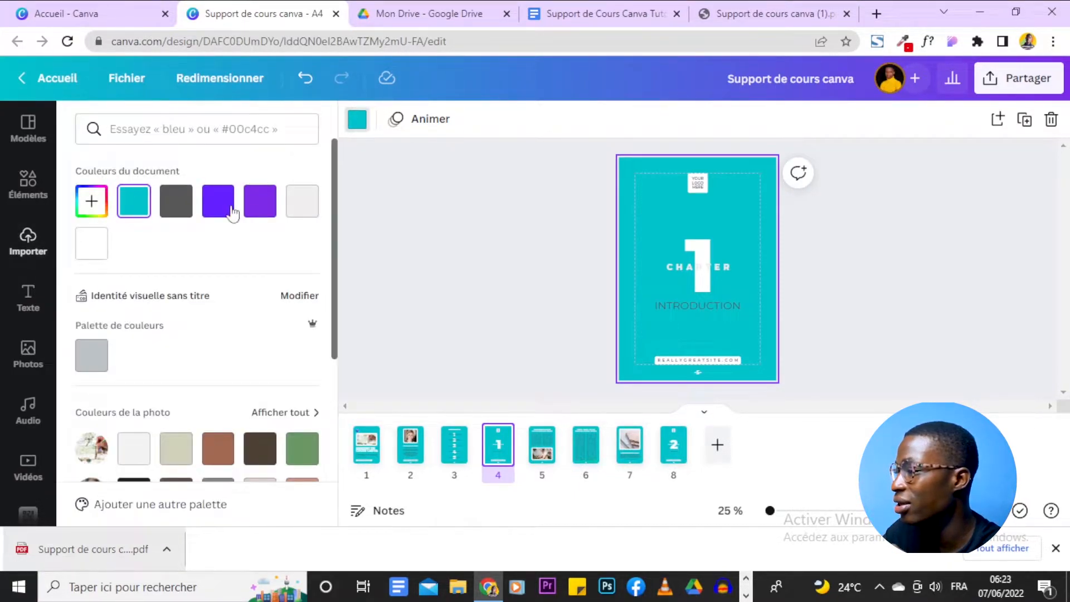
scroll(234, 217, down, 5)
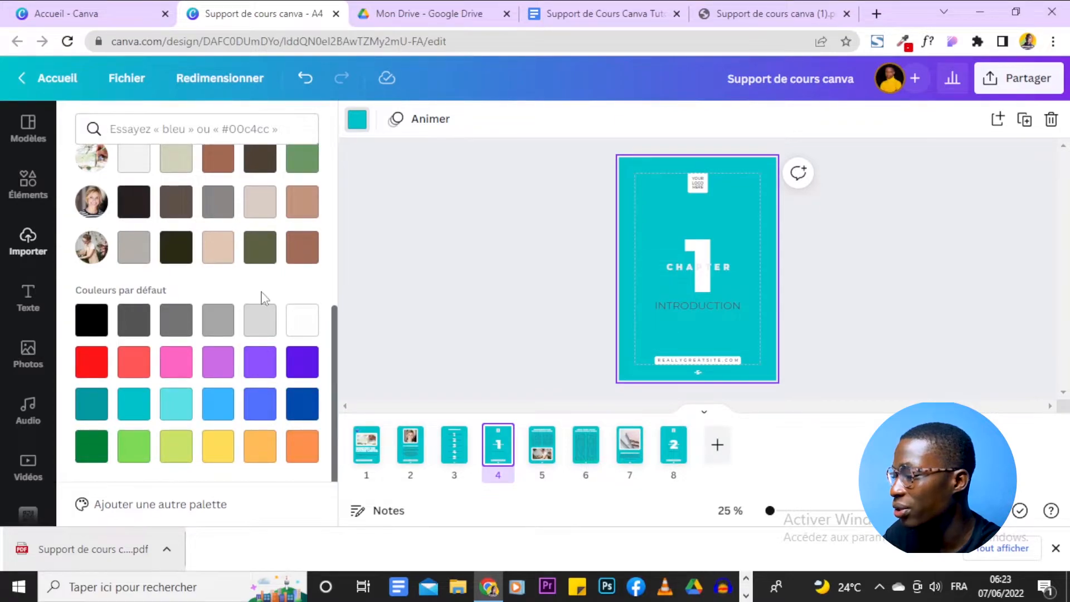
click(302, 446)
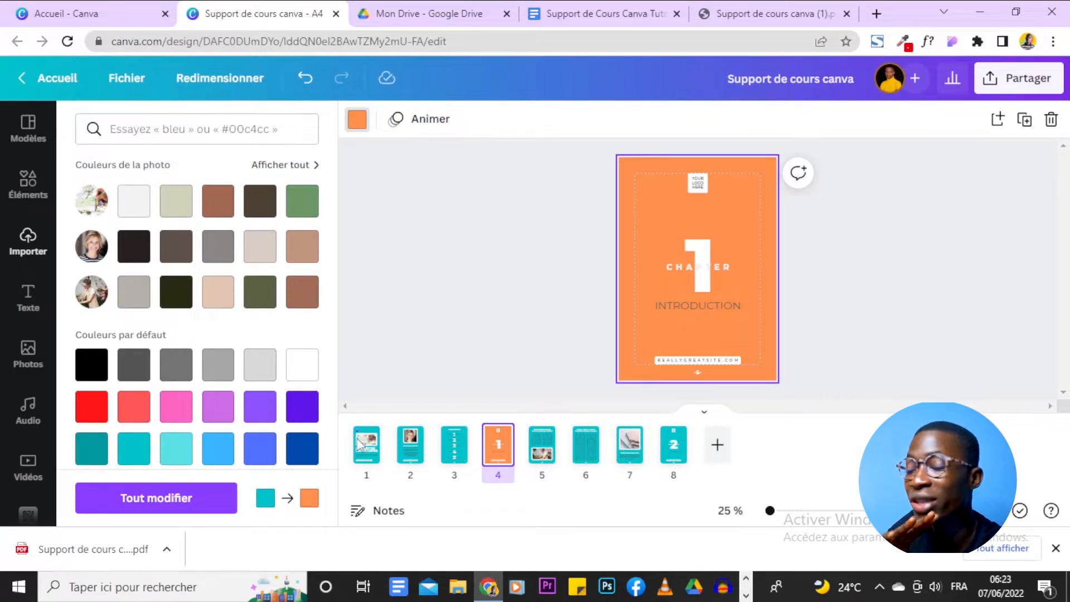
click(204, 496)
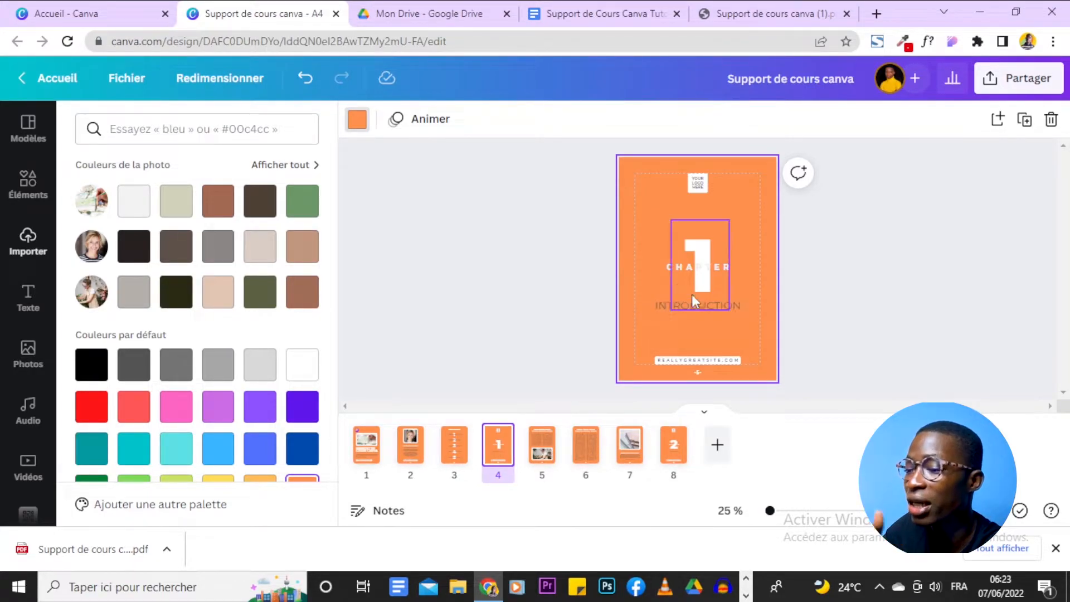
- Set the "CHAPTER" text on page 4 to Anton, replace Montserrat Extra-Bold with it throughout the document, and check the other pages
click(667, 269)
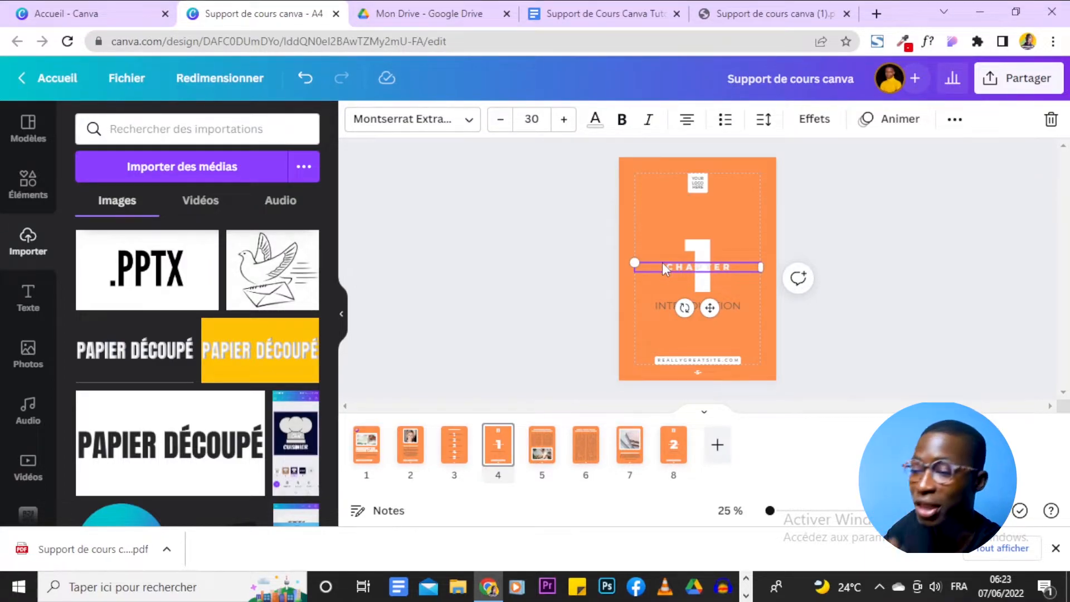
click(385, 118)
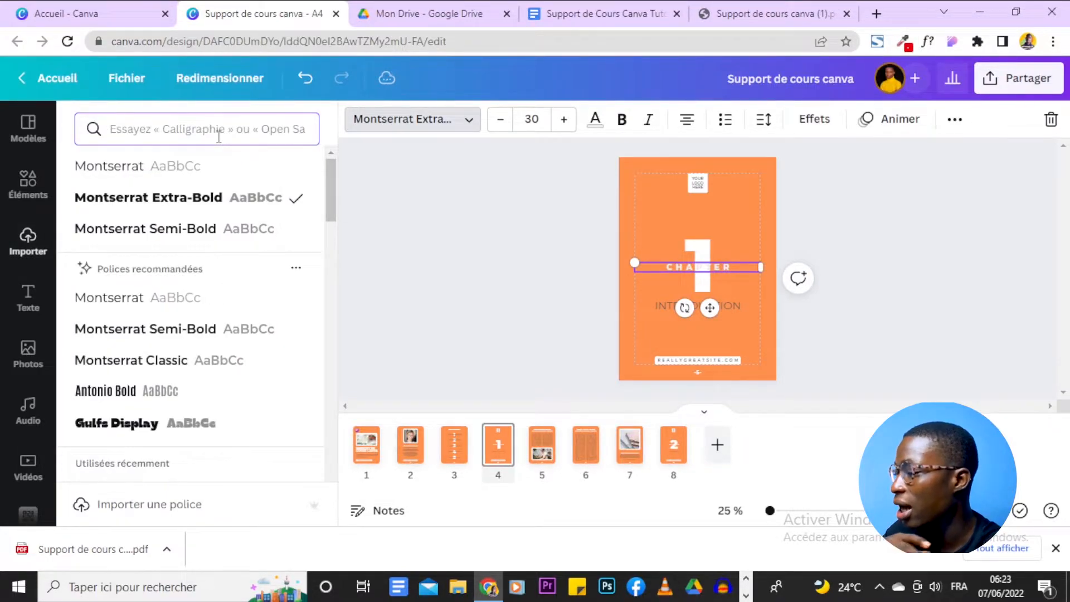
scroll(210, 299, down, 5)
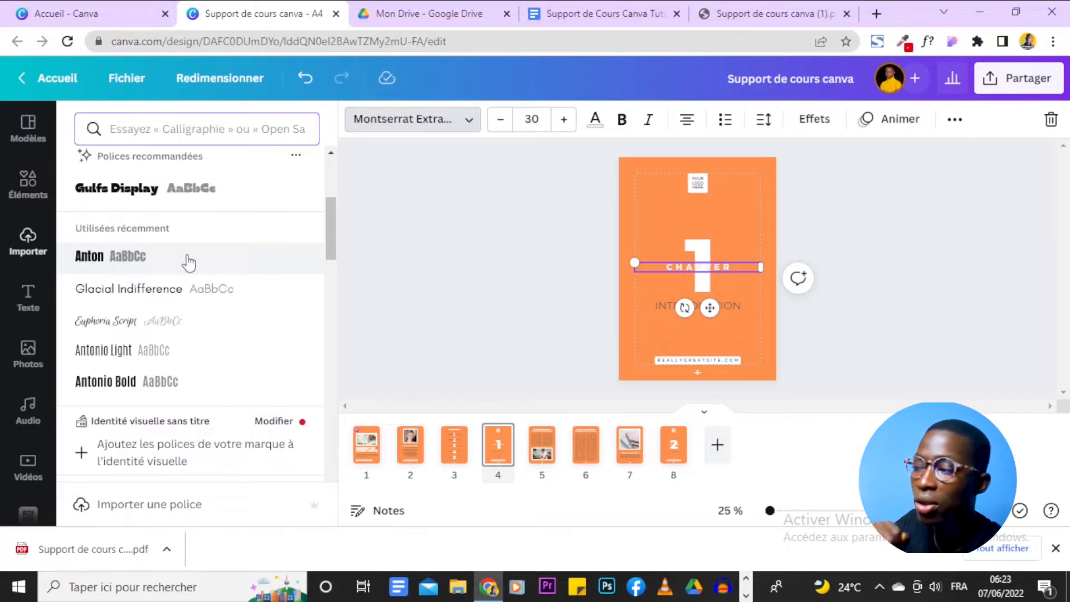
click(189, 262)
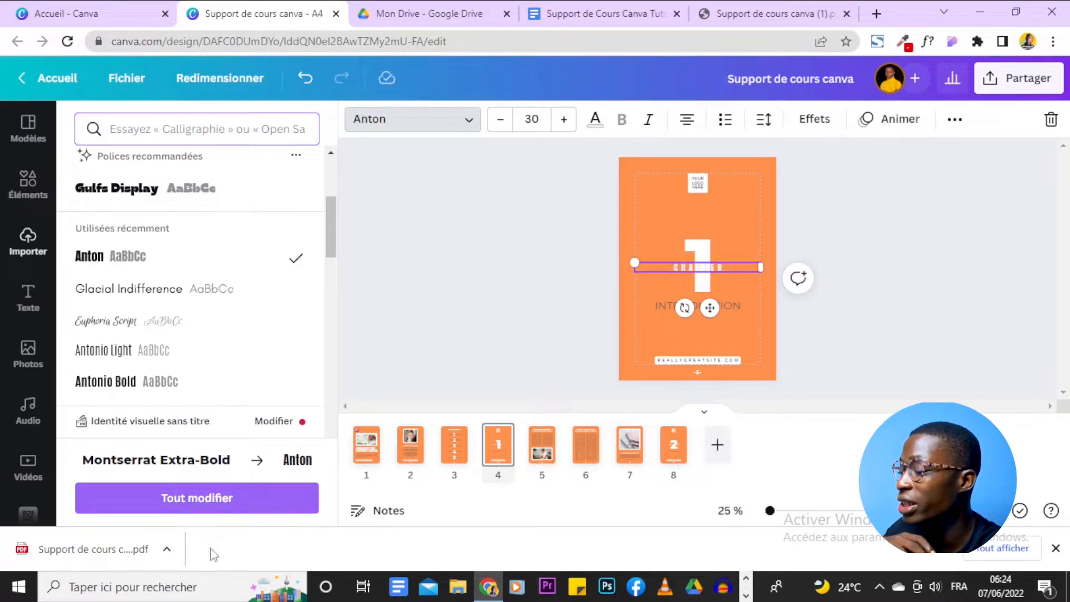
click(231, 499)
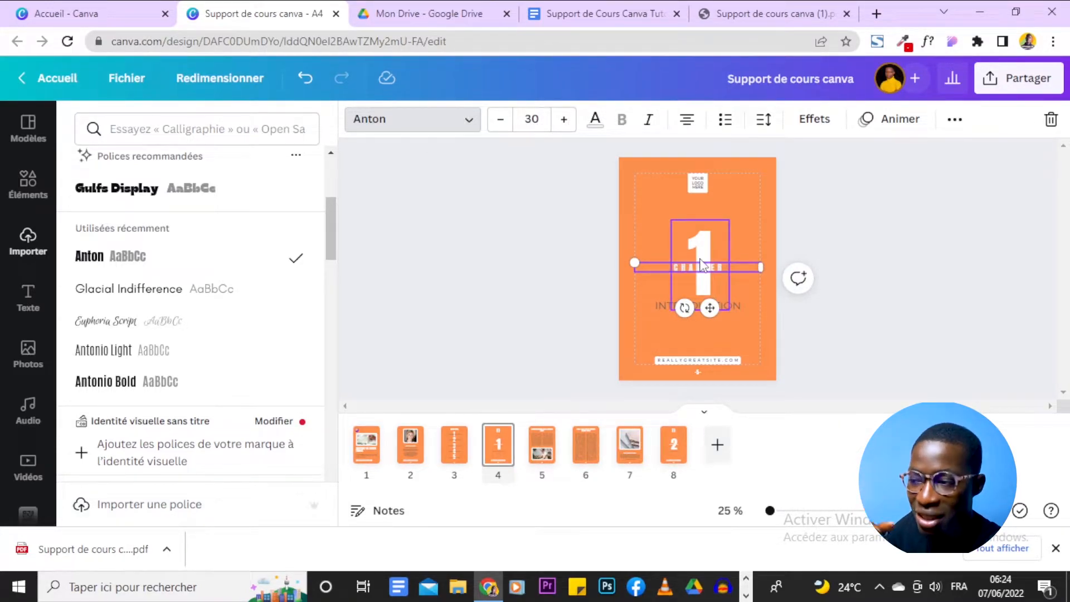
click(458, 456)
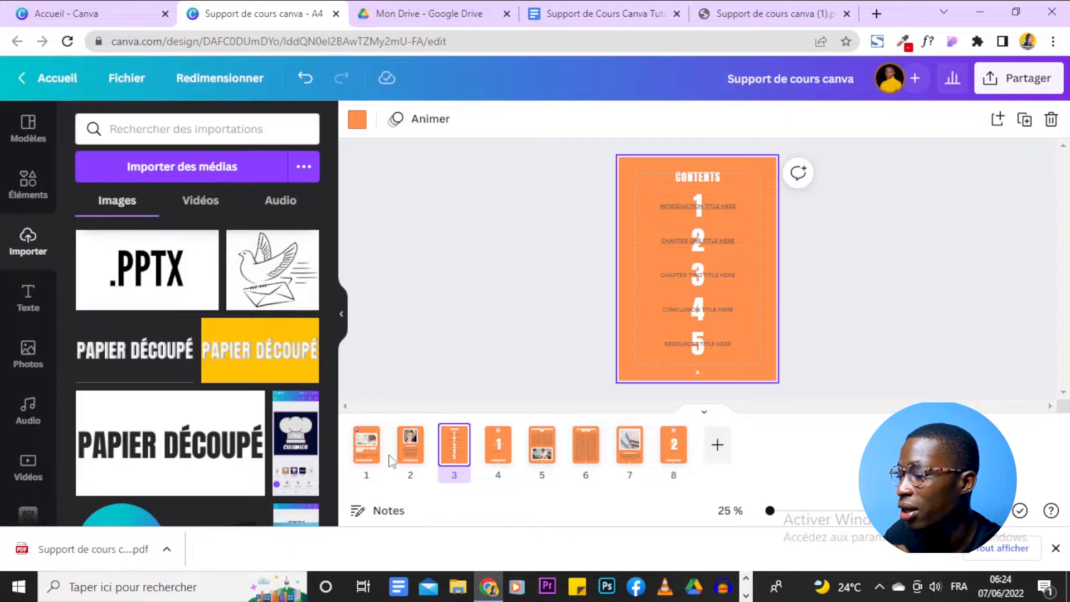
click(373, 449)
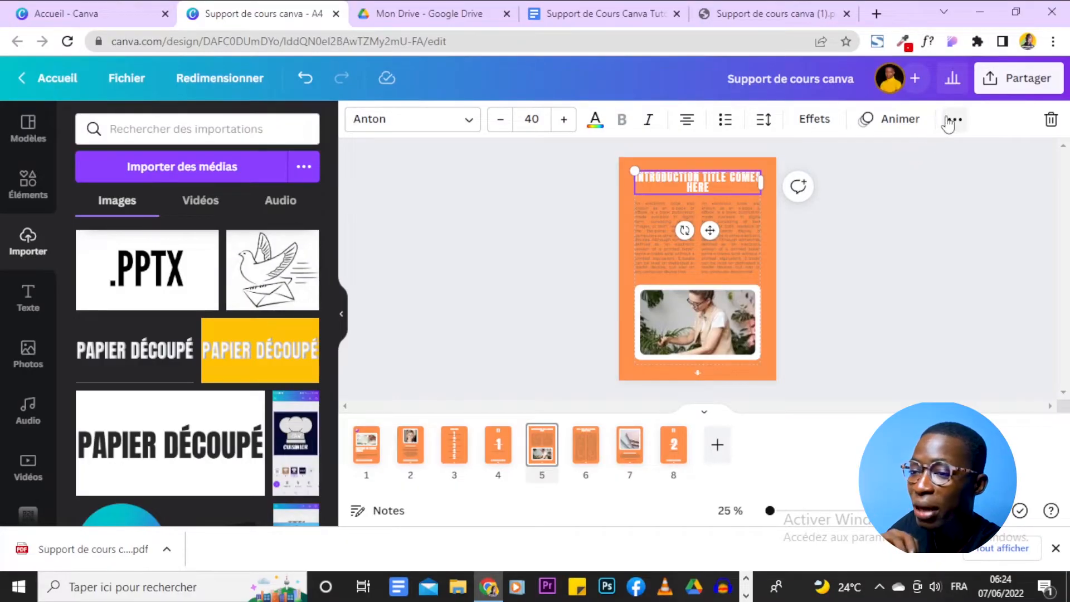
- Try copying the text style of the introduction title on page 5 with the copy style tool
click(954, 119)
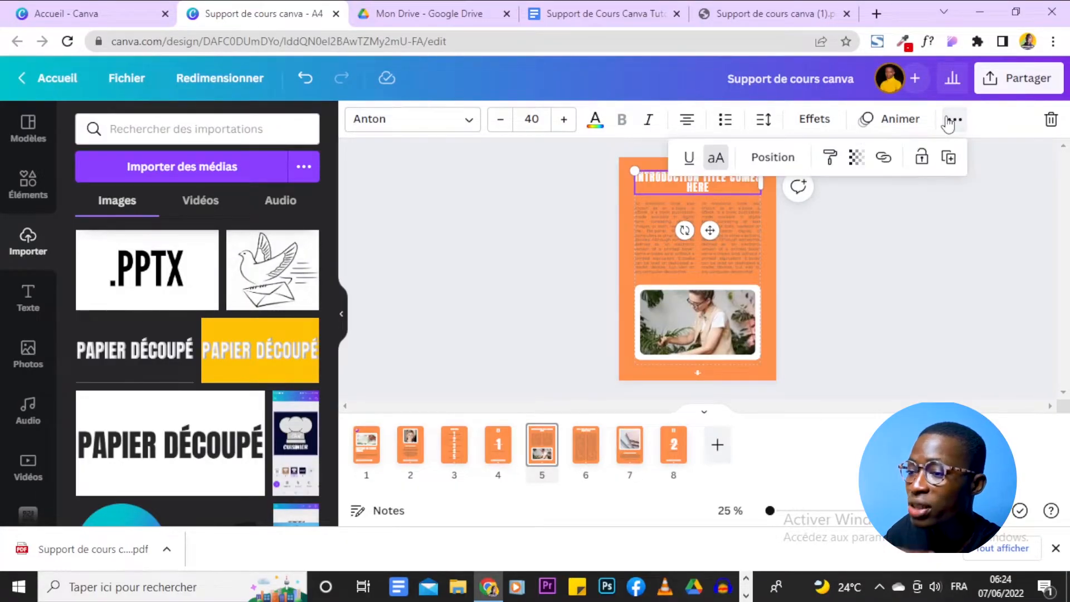
click(829, 158)
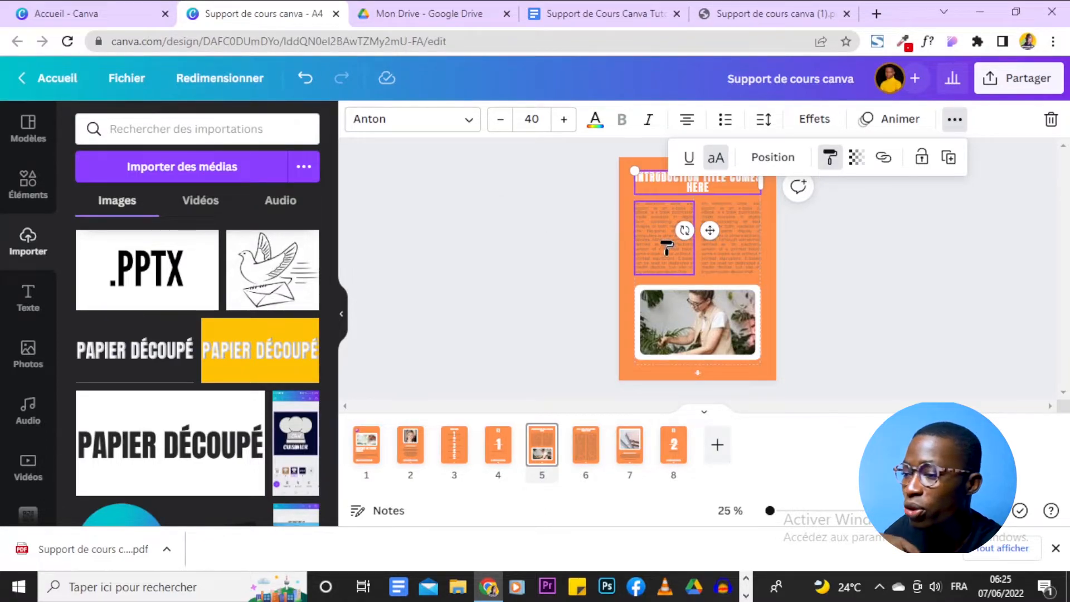
click(725, 190)
click(726, 191)
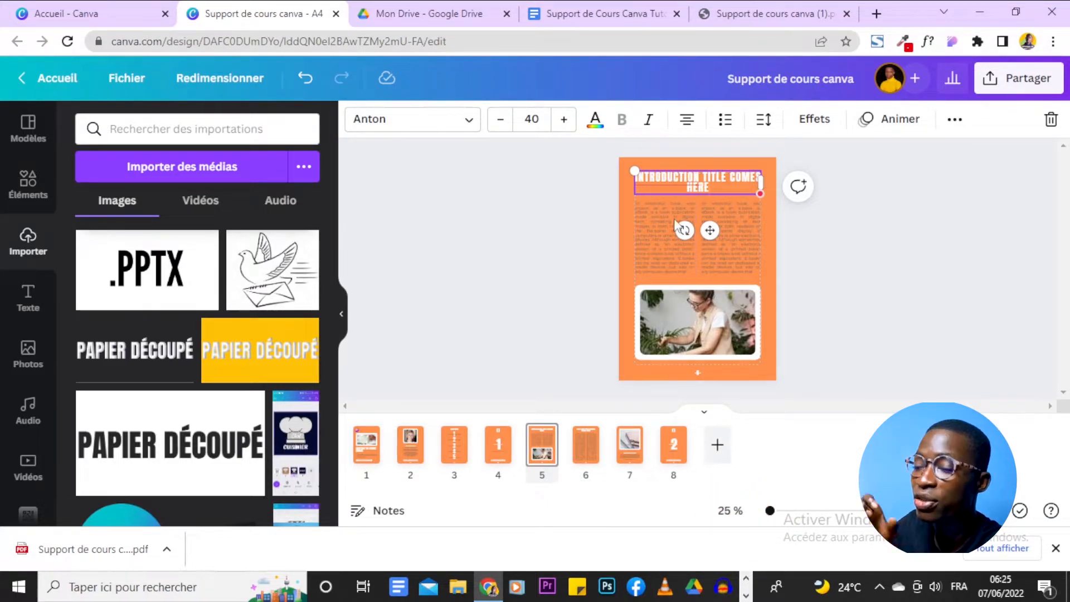
- Try applying the introduction title's text style to the first body-text column on page 5 with the copy style tool
click(952, 126)
click(829, 166)
click(829, 166)
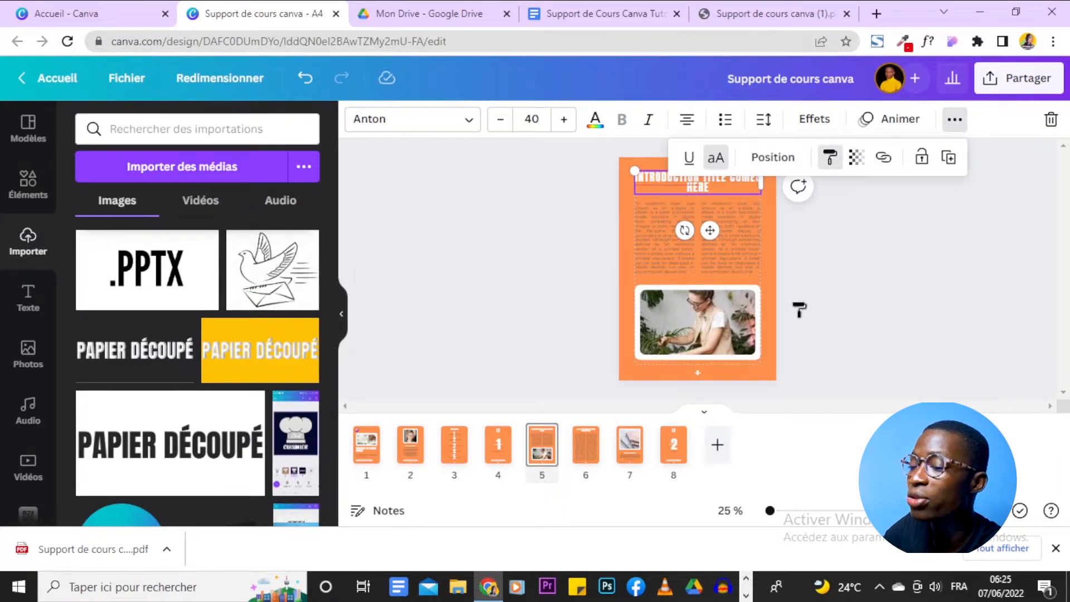
click(658, 272)
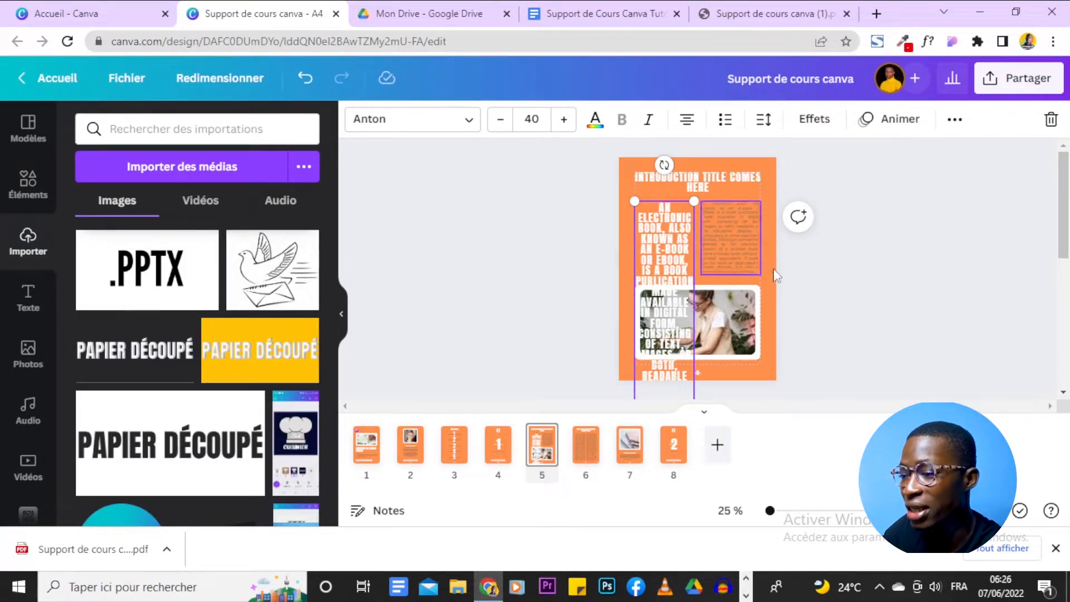
click(892, 287)
click(679, 251)
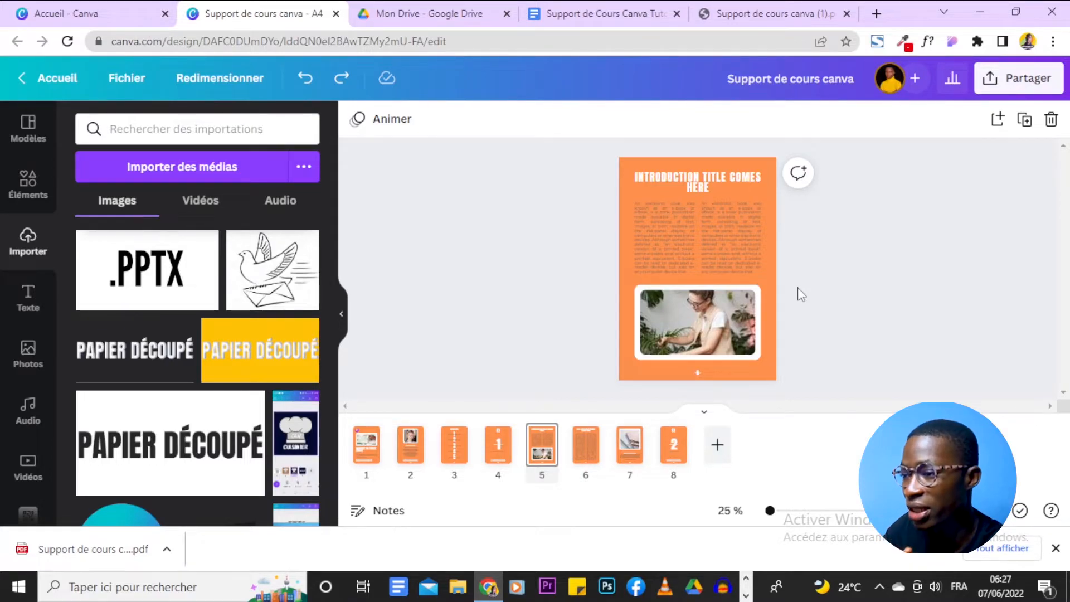
- Turn on the display of margins for the course document while working on page 5
drag(770, 511, 777, 511)
scroll(964, 315, down, 2)
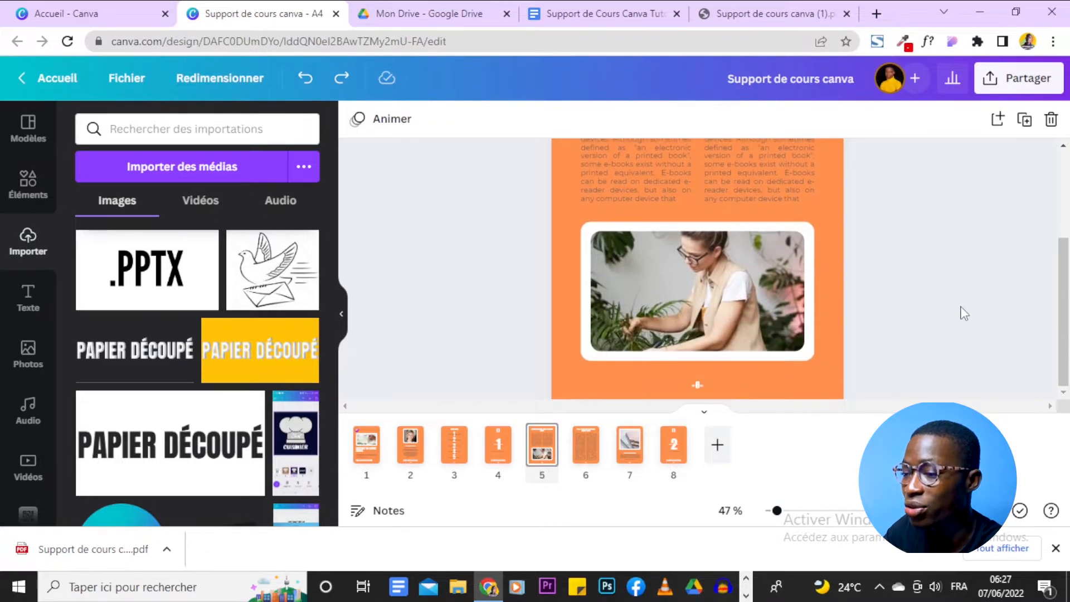
scroll(925, 275, up, 3)
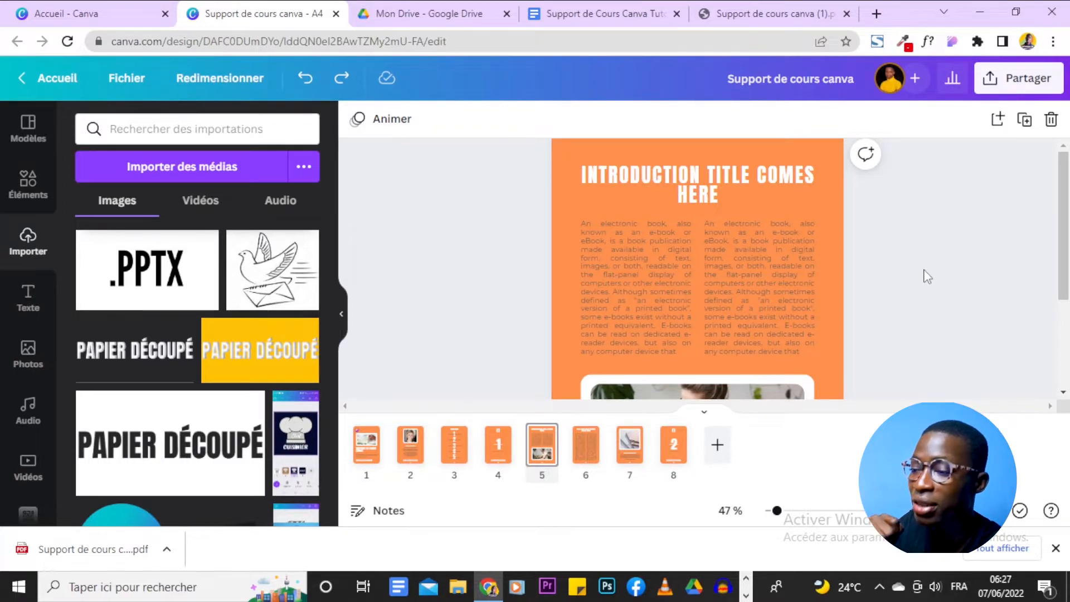
scroll(927, 276, down, 3)
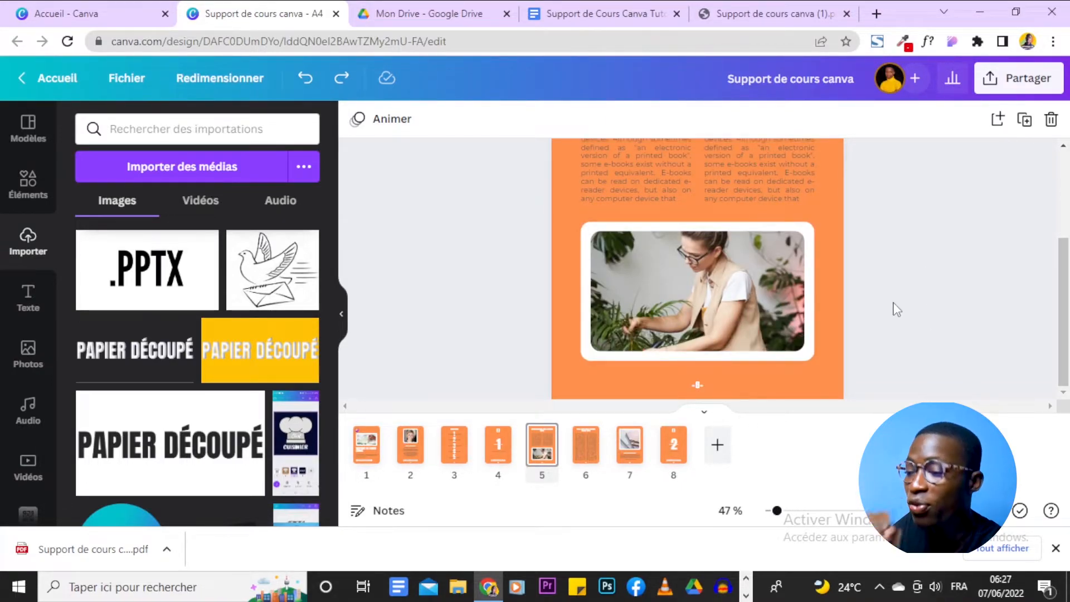
scroll(588, 266, up, 3)
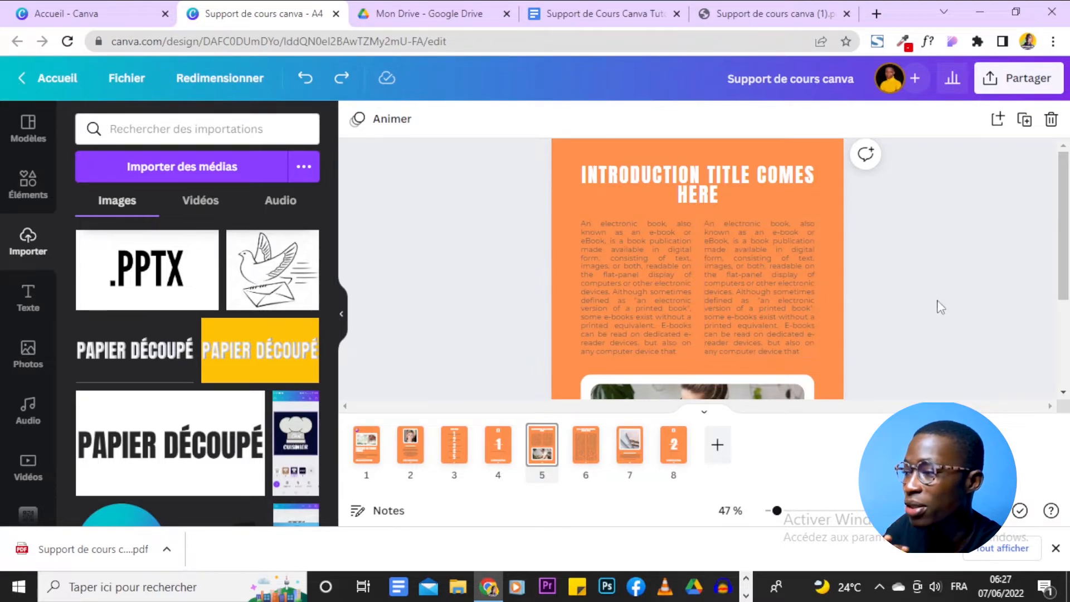
click(127, 82)
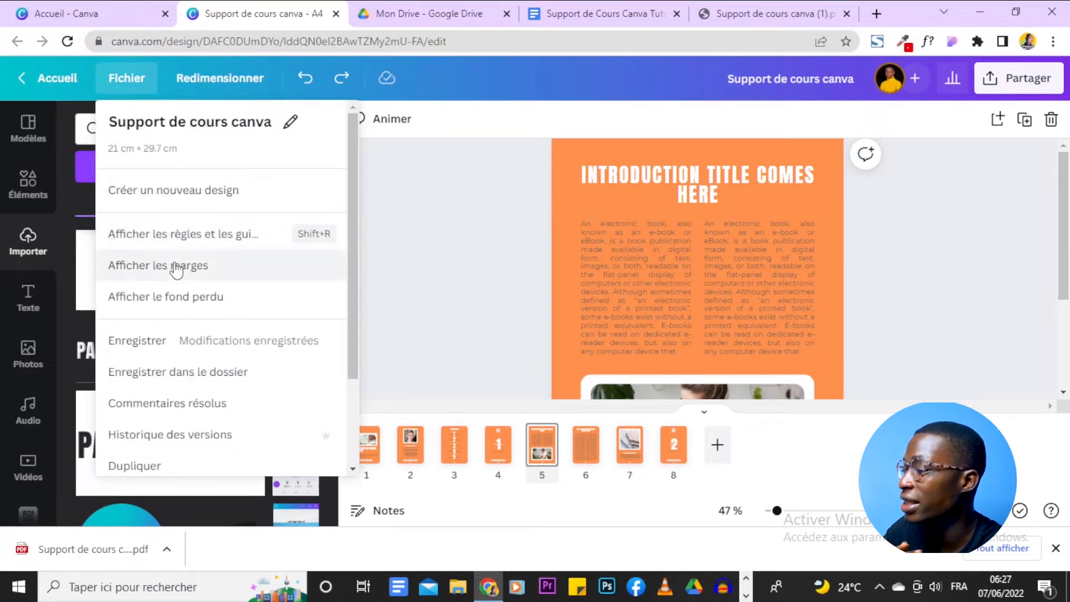
click(485, 212)
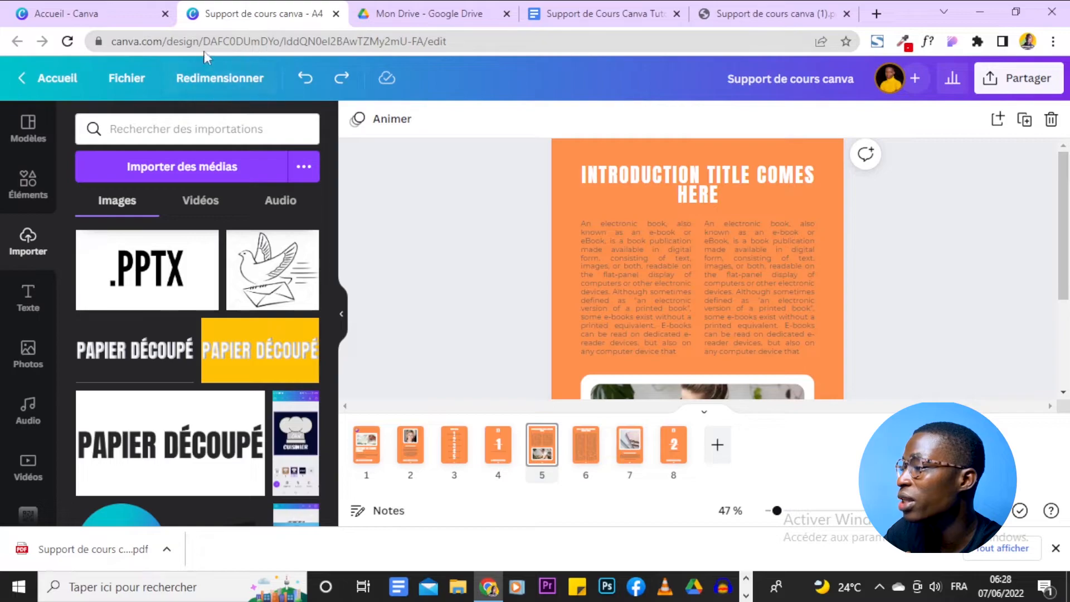
click(124, 82)
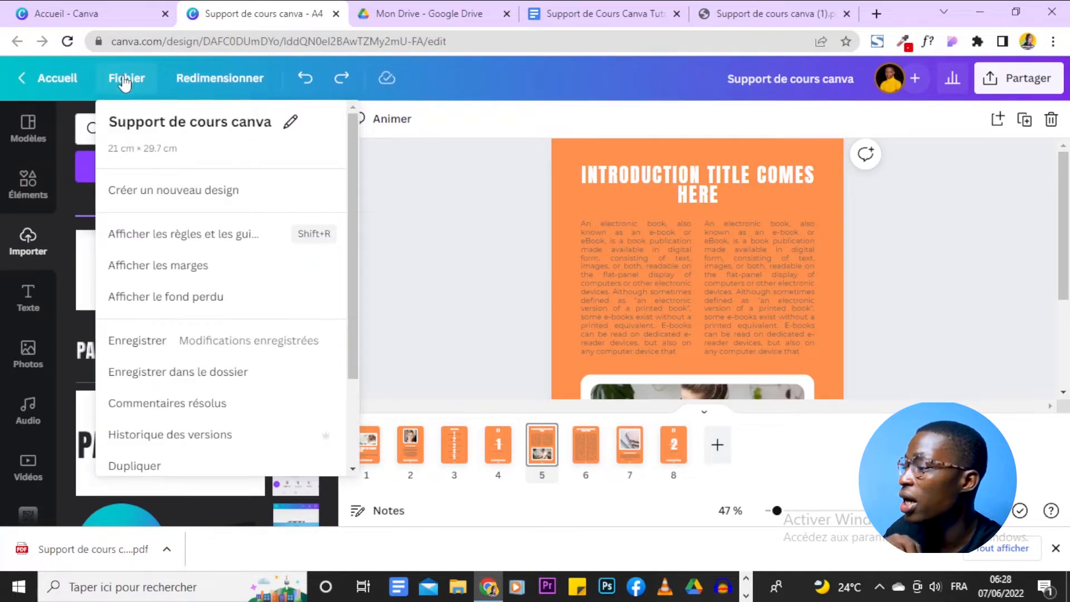
click(231, 274)
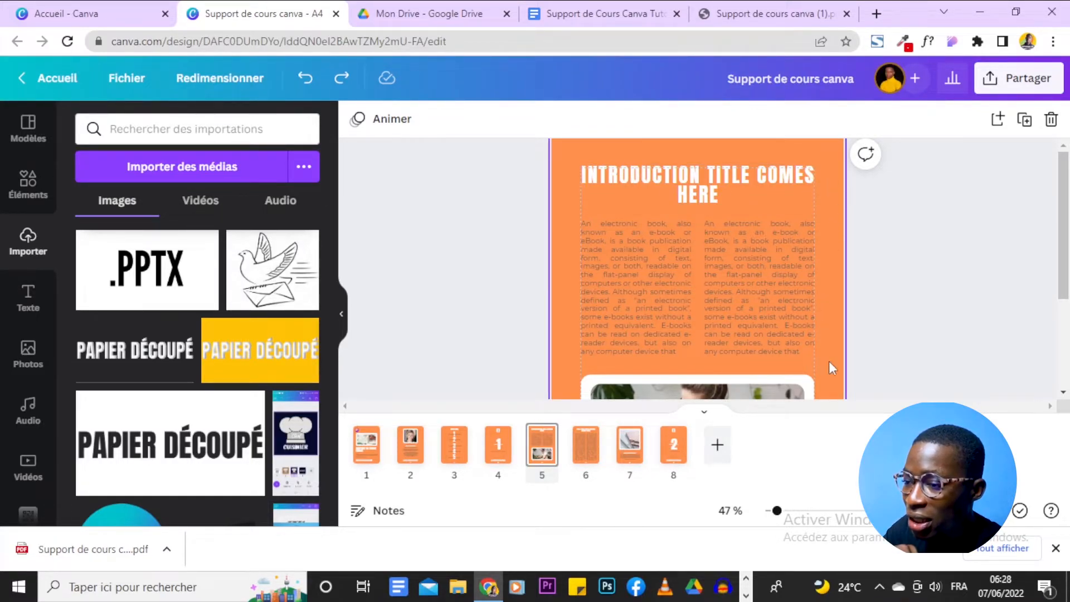
- Check page 5 against its margin guides and nudge the introduction title slightly down to sit inside them
scroll(828, 358, down, 3)
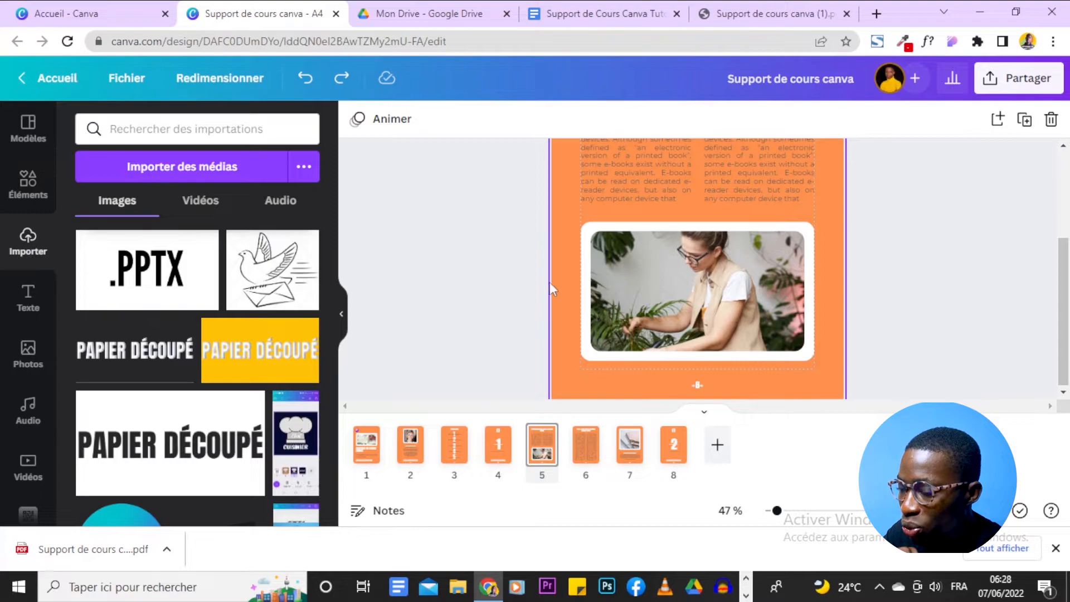
scroll(564, 184, up, 3)
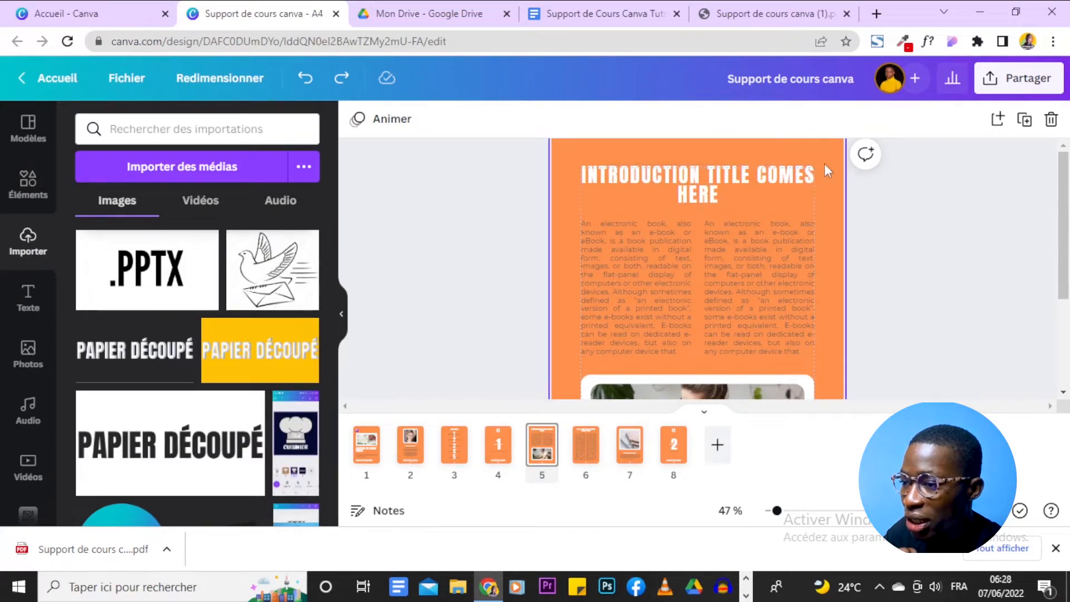
click(743, 185)
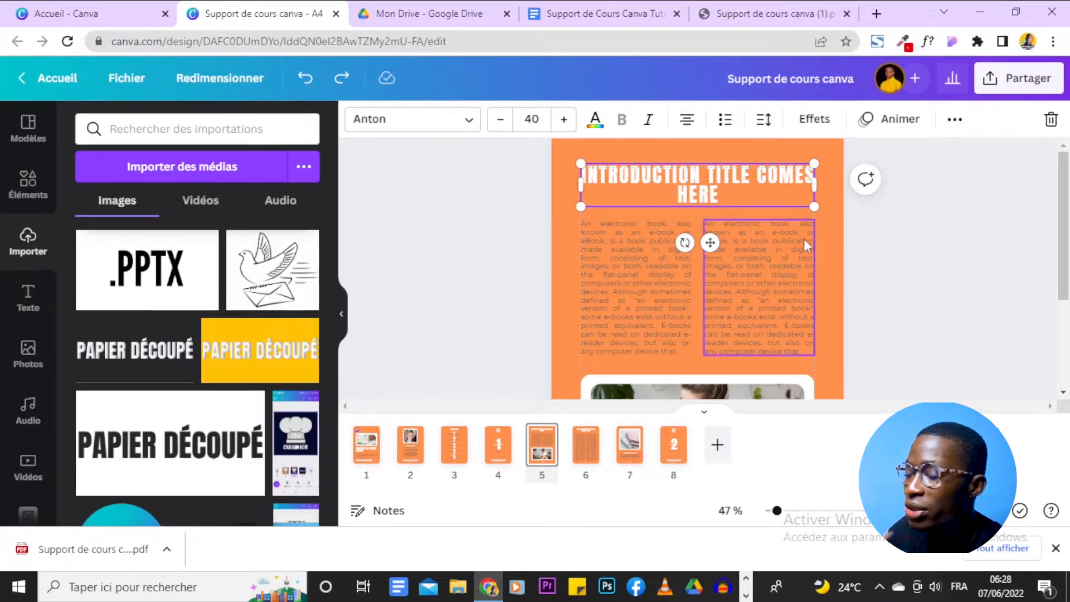
key(Down)
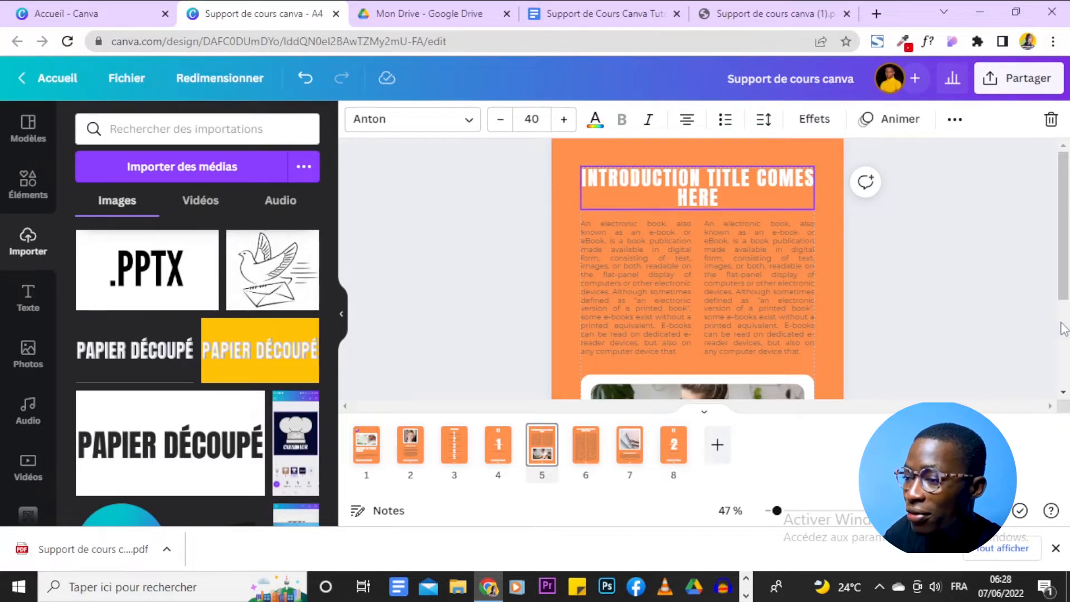
click(1064, 329)
scroll(1062, 329, up, 3)
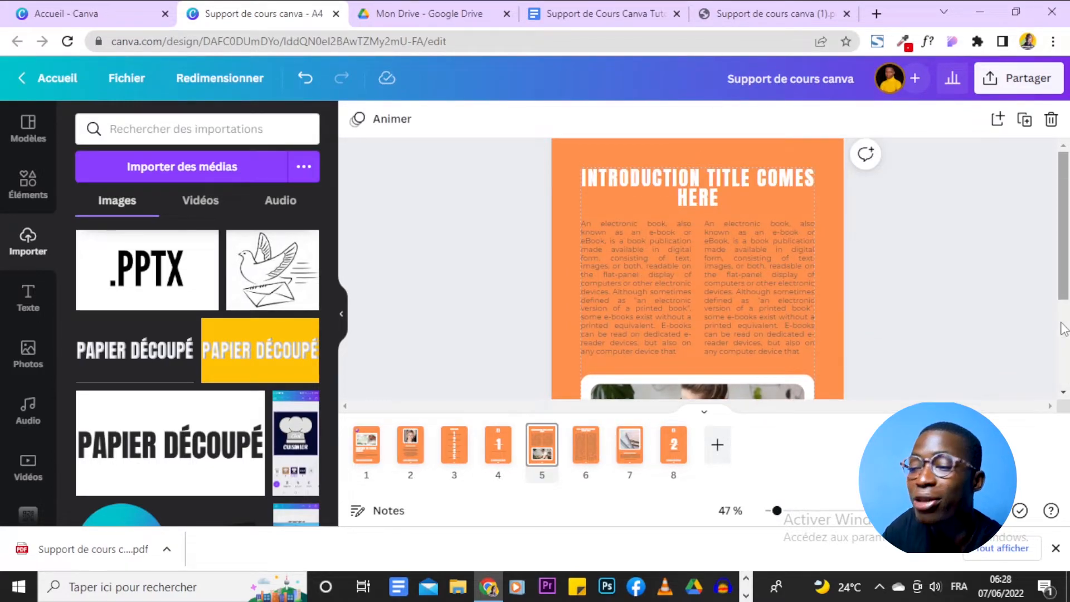
scroll(1060, 315, down, 3)
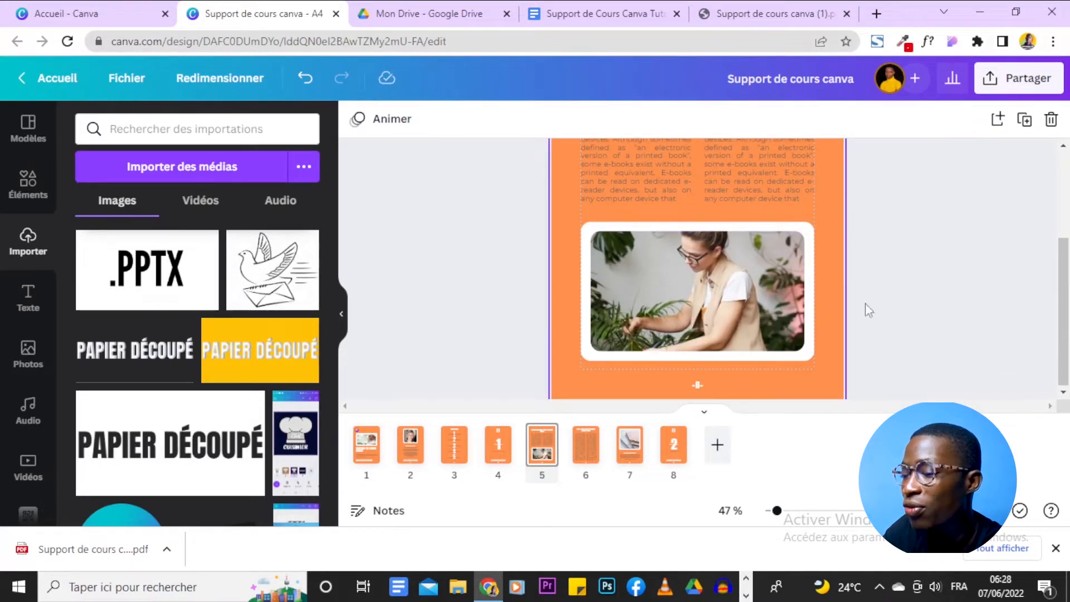
scroll(848, 212, up, 3)
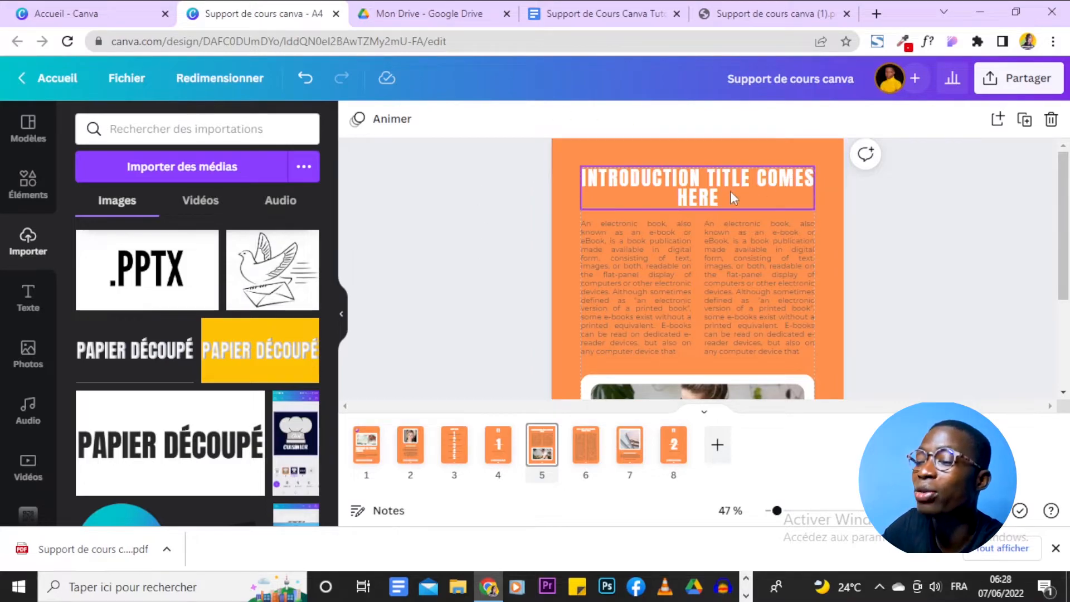
scroll(831, 308, down, 3)
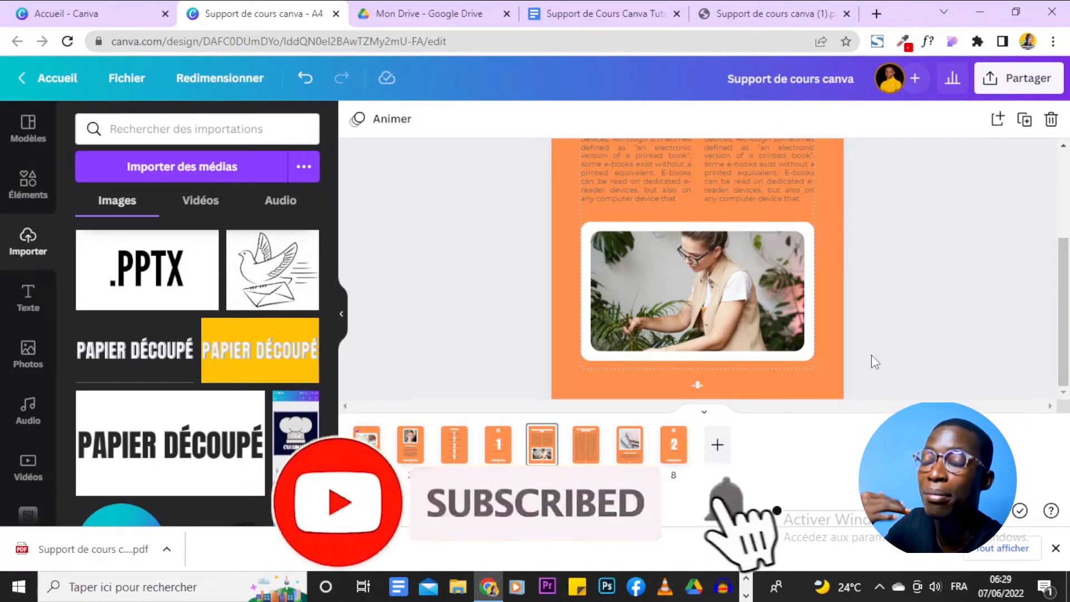
scroll(875, 359, up, 3)
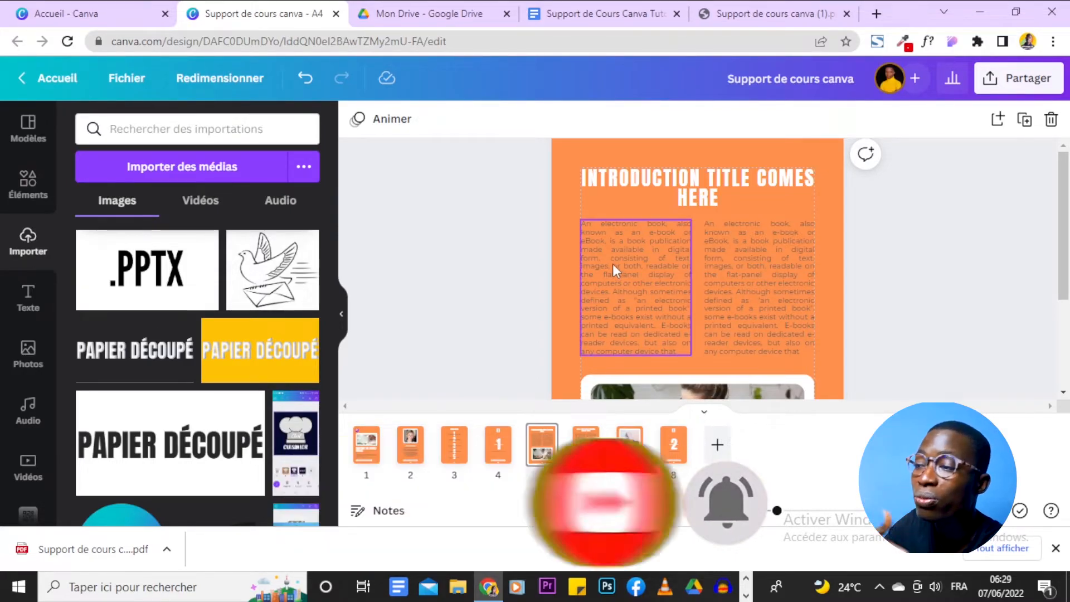
- Switch to the "Support de Cours Canva Tuto" document in Google Docs and look over its design-interface section alongside the Canva version
click(598, 8)
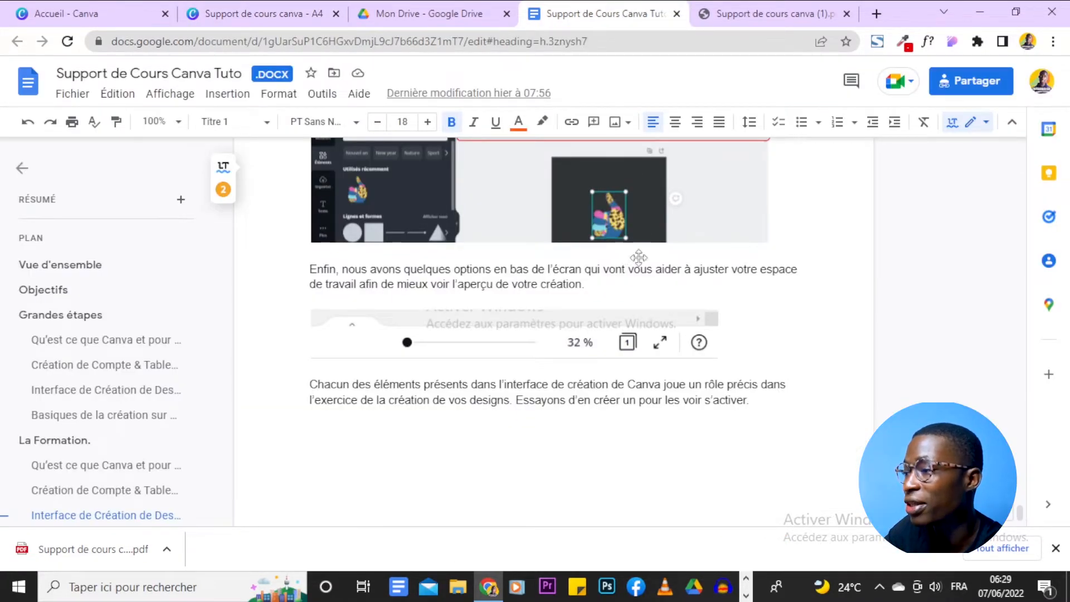
scroll(633, 312, up, 10)
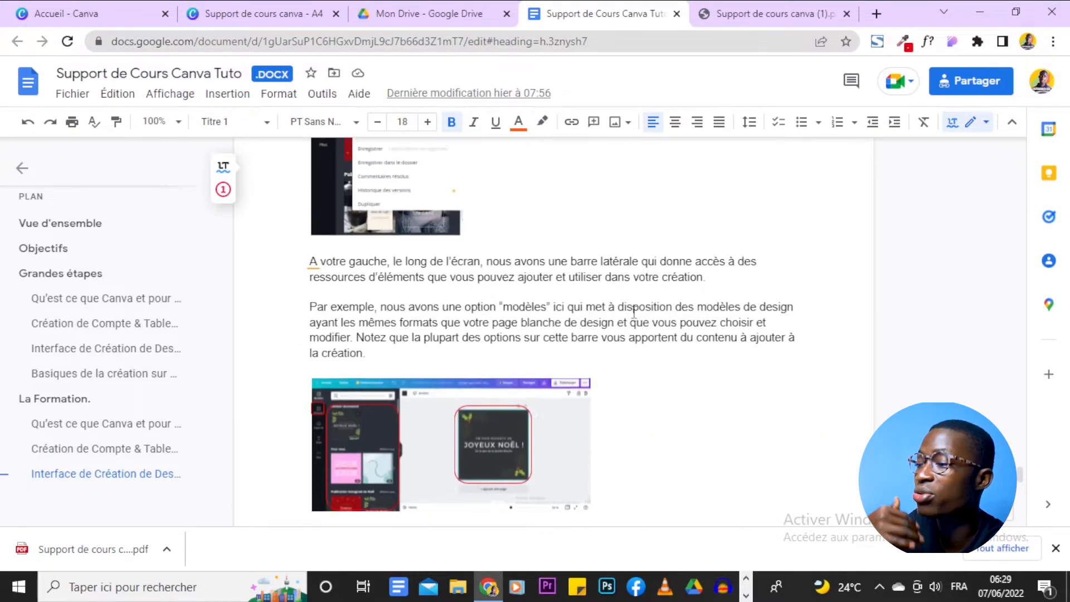
scroll(634, 309, up, 6)
scroll(634, 311, up, 10)
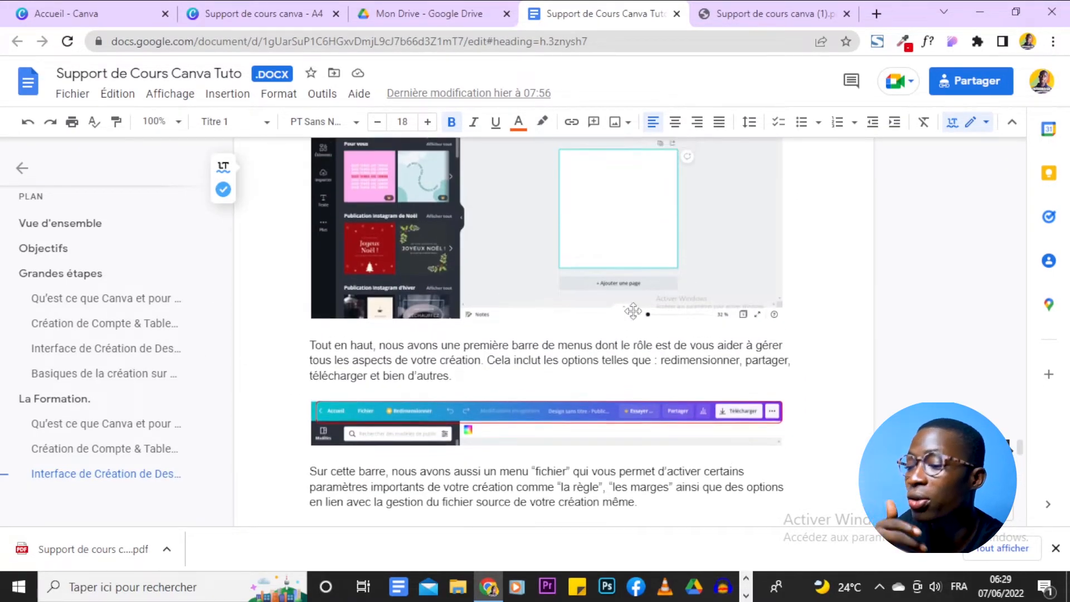
click(214, 13)
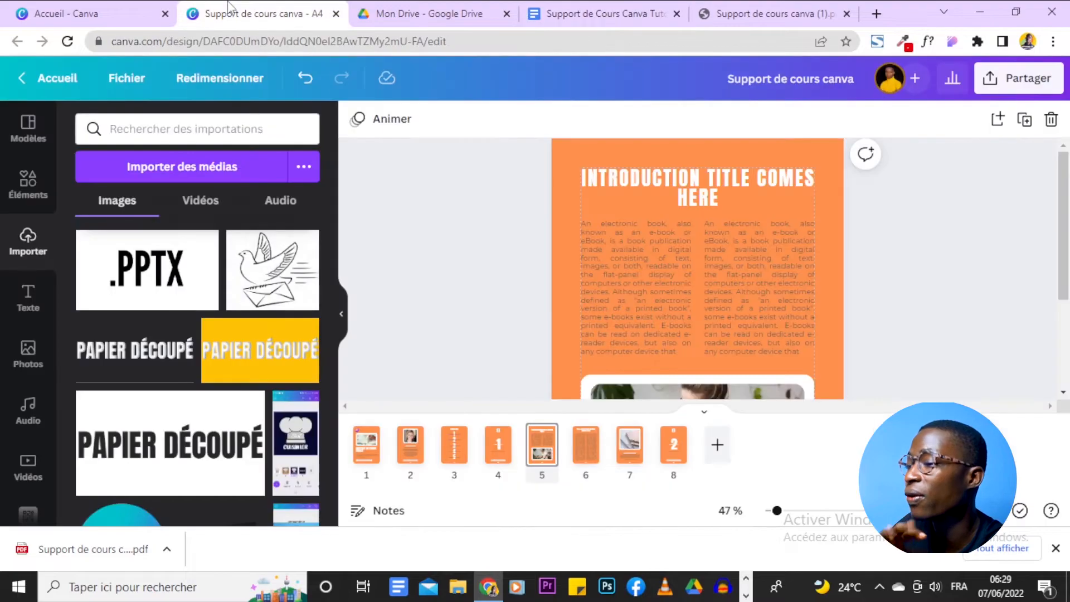
click(579, 7)
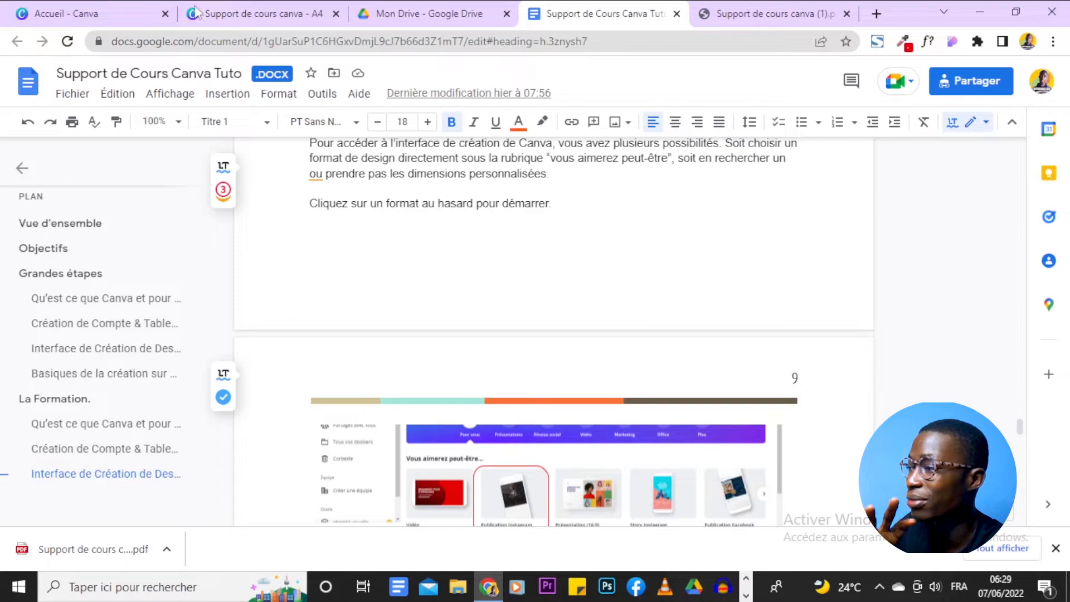
click(106, 11)
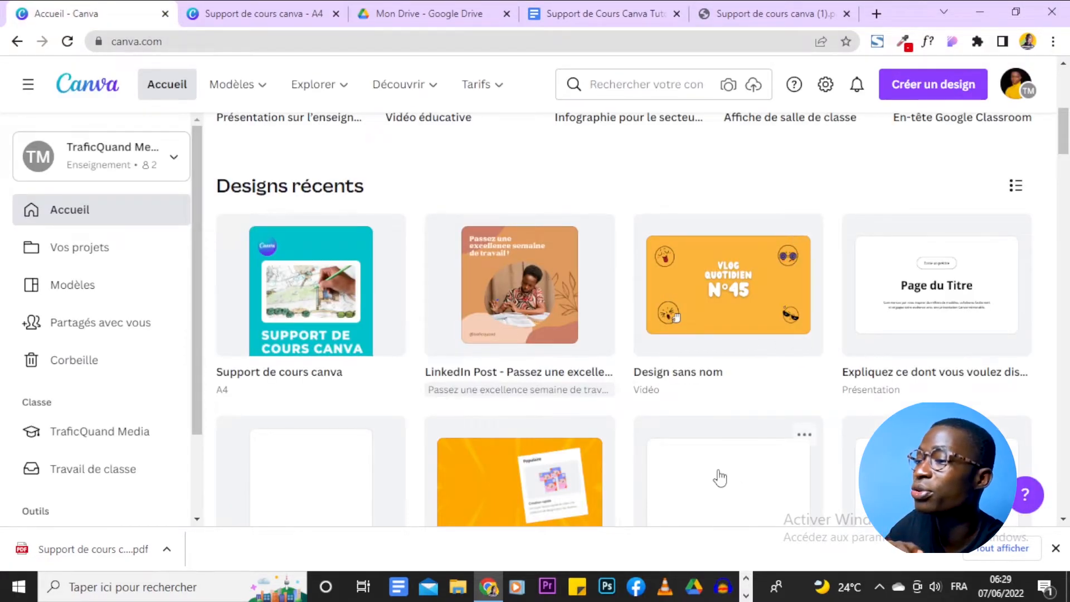
- Download the "Support de Cours Canva Tuto" document from Google Docs as a Word file (.docx)
click(592, 11)
click(70, 94)
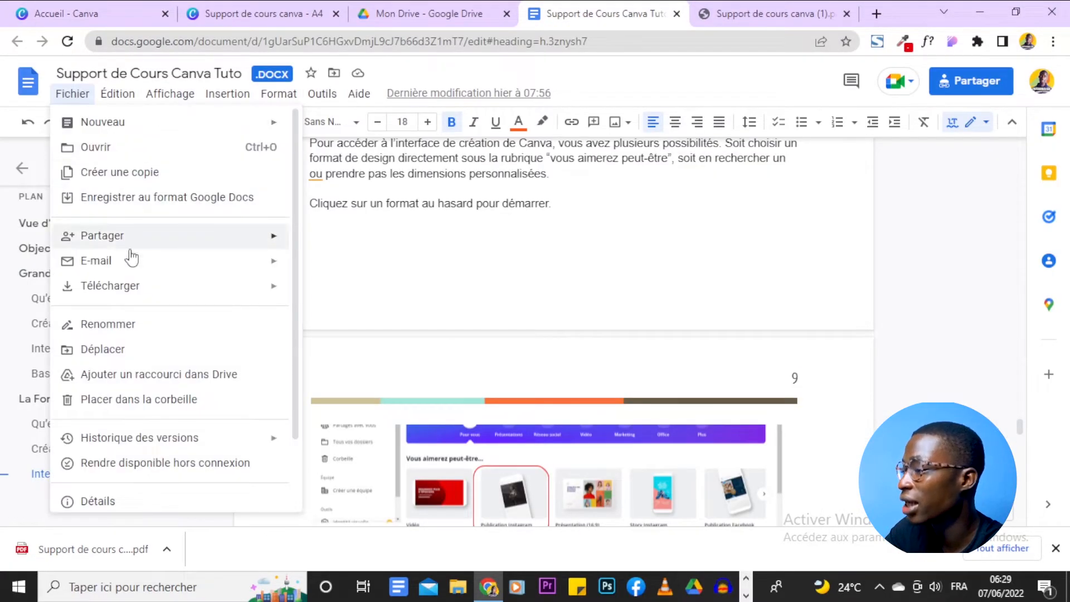
mouse_move(132, 286)
click(308, 299)
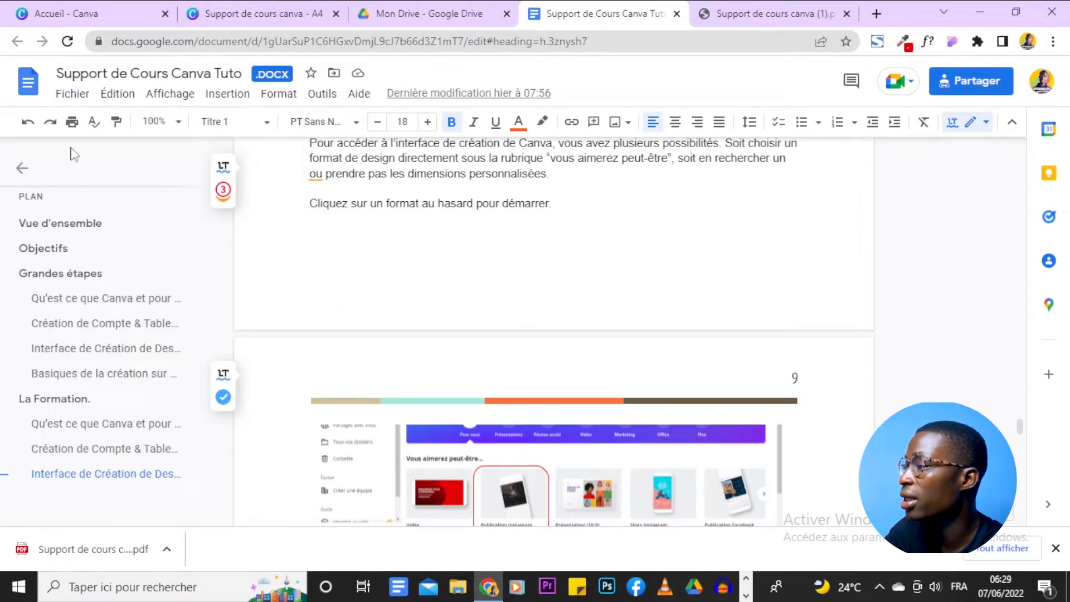
- Switch to the Canva home page, import the downloaded "Support de Cours Canva Tuto" Word file and locate it among the designs
click(84, 13)
mouse_move(234, 84)
scroll(948, 441, up, 3)
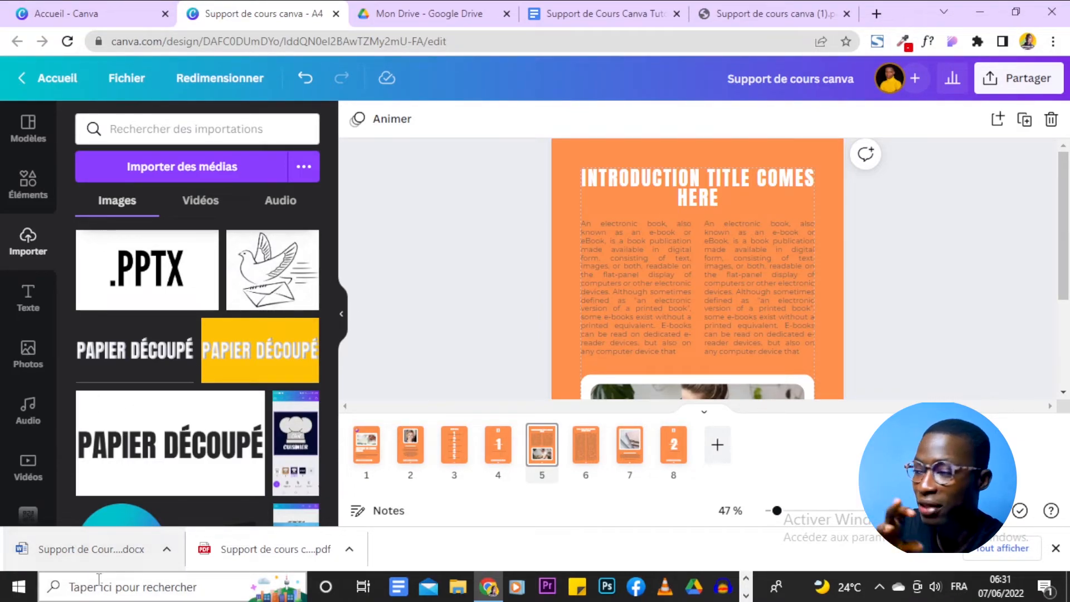
click(160, 23)
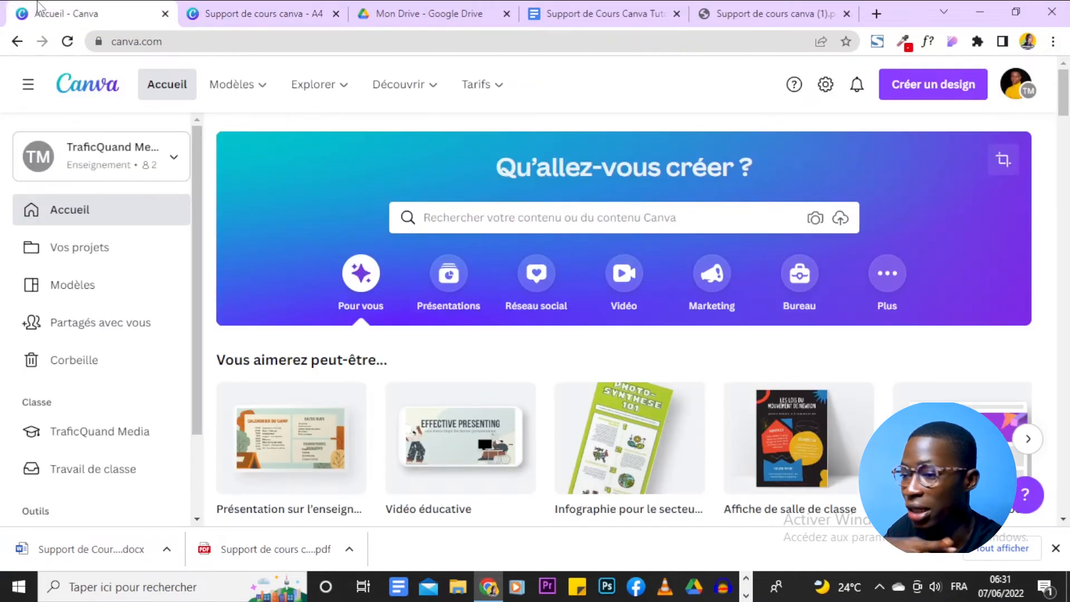
click(840, 218)
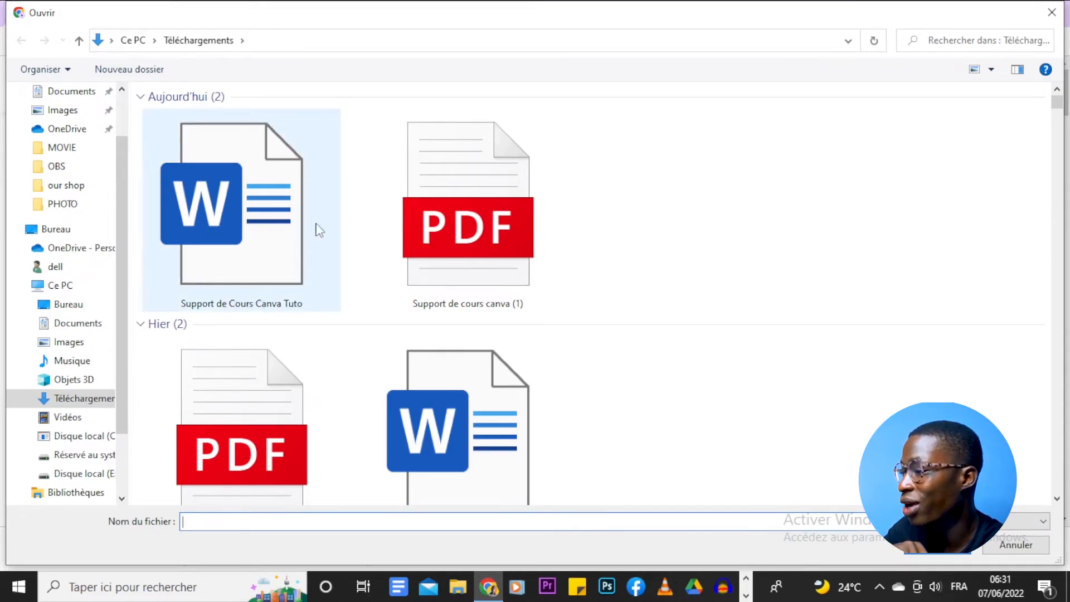
click(252, 225)
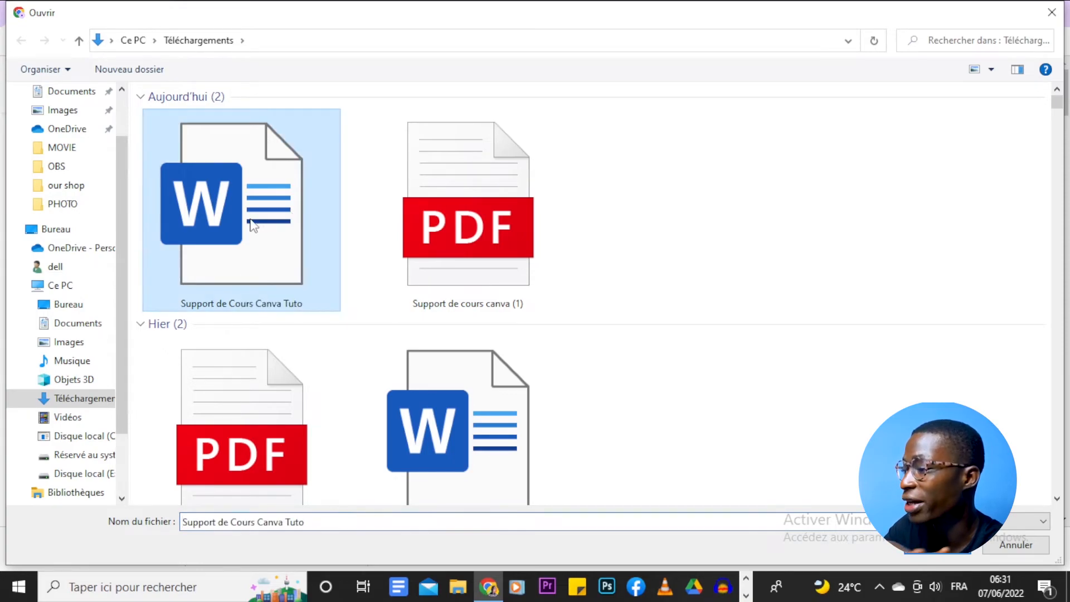
click(932, 553)
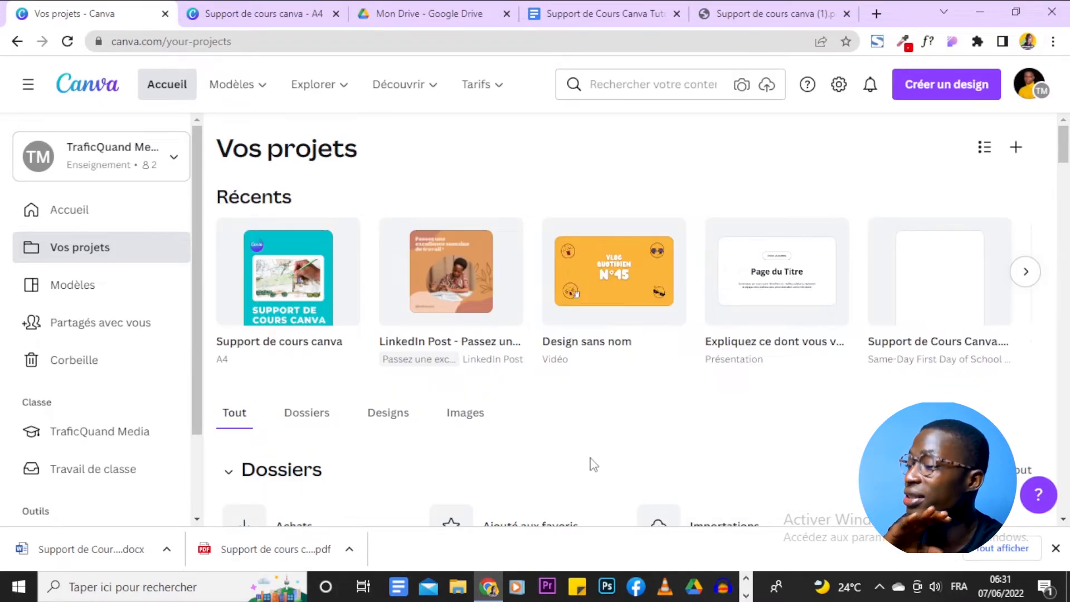
scroll(607, 381, down, 10)
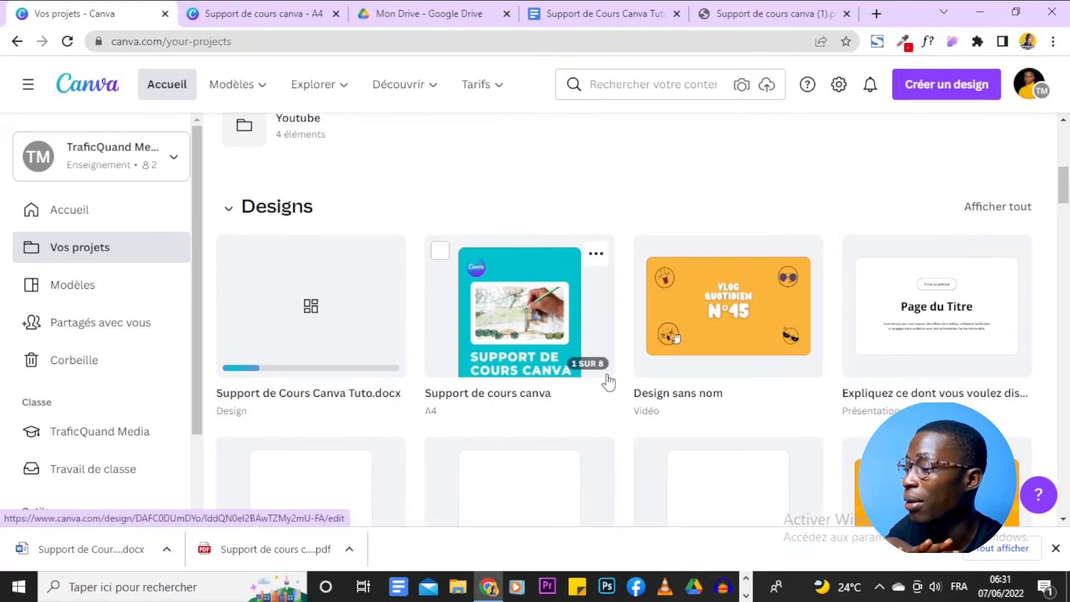
scroll(607, 381, down, 2)
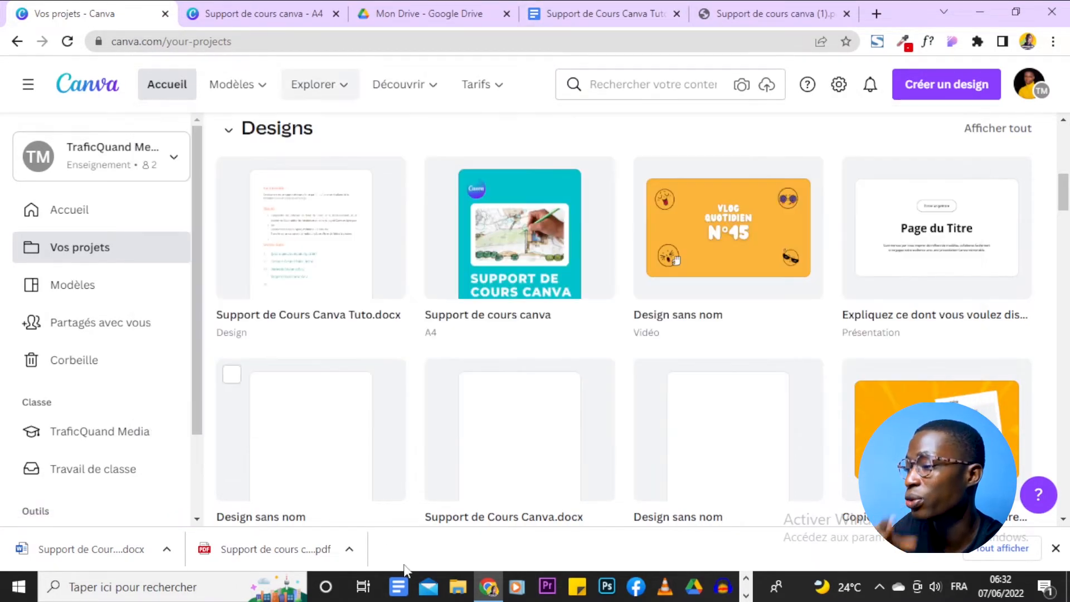
- Open the imported "Support de Cours Canva Tuto.docx" design for editing and bring the start of page 1 into readable view
click(321, 246)
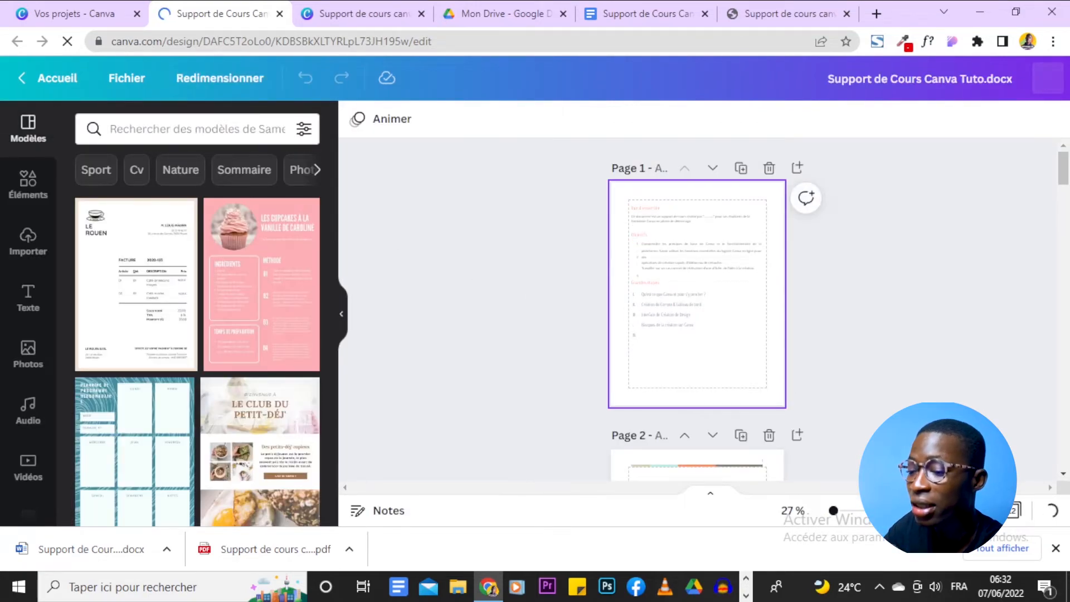
drag(807, 517, 825, 515)
click(1041, 141)
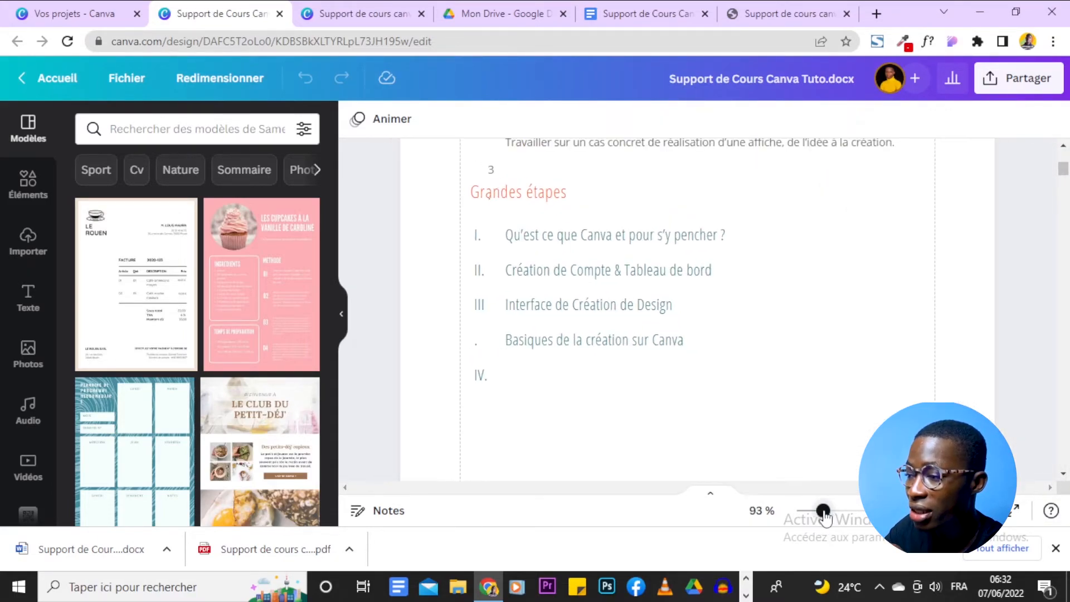
scroll(891, 330, up, 5)
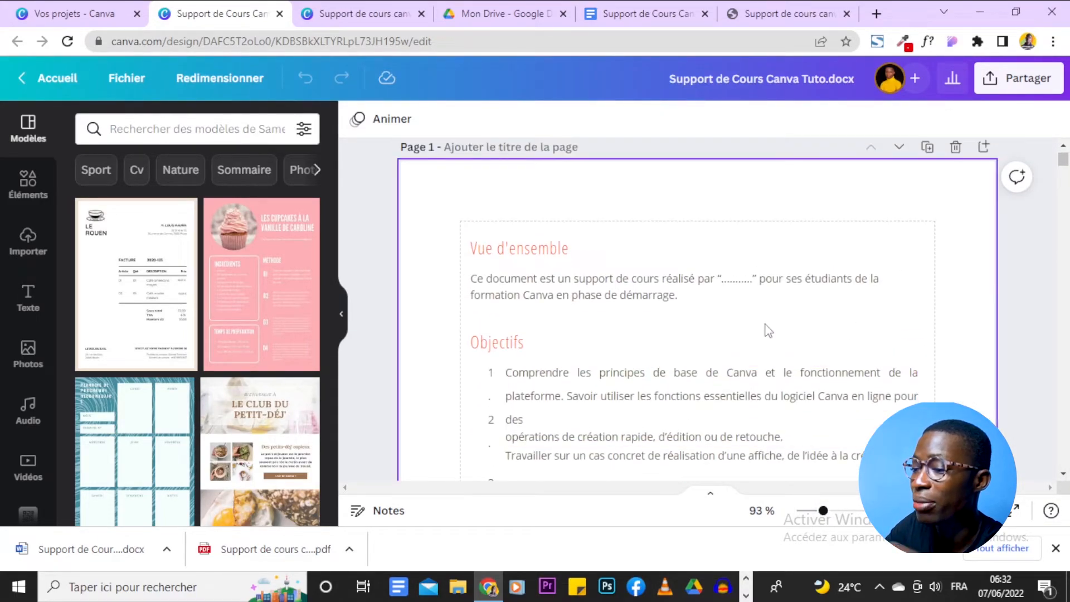
- Change the paragraph under "Vue d'ensemble" on page 1 to the HK Grotesk Bold font and colour its text black
double_click(761, 283)
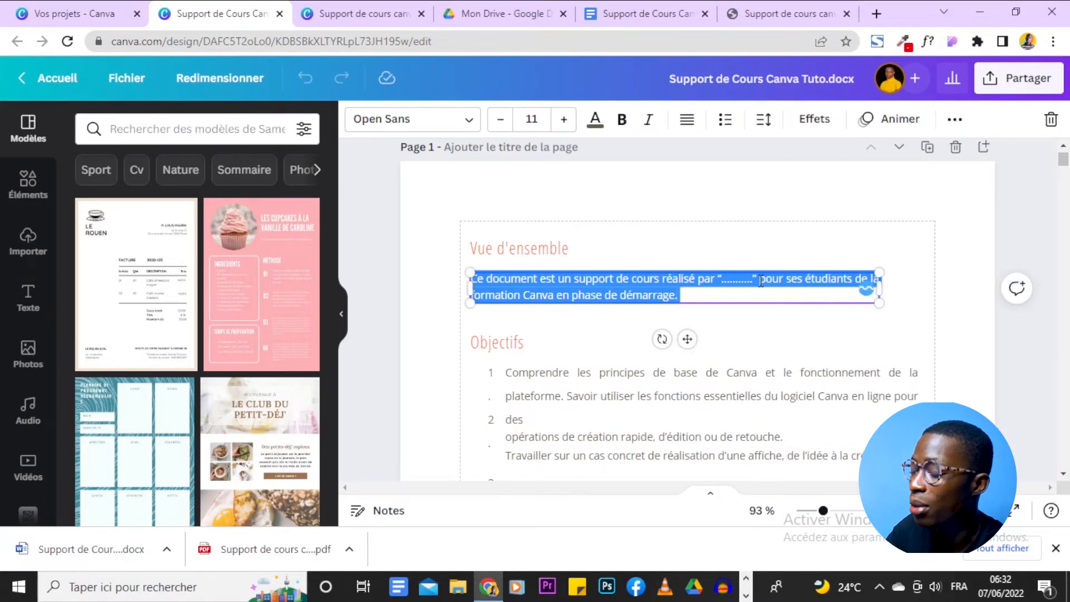
click(454, 120)
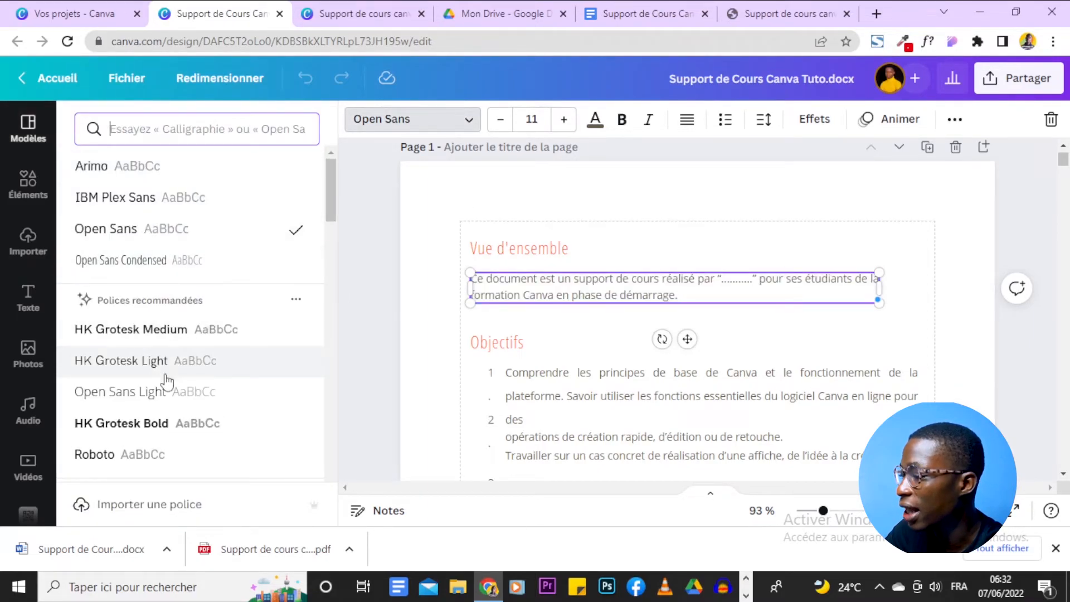
click(170, 428)
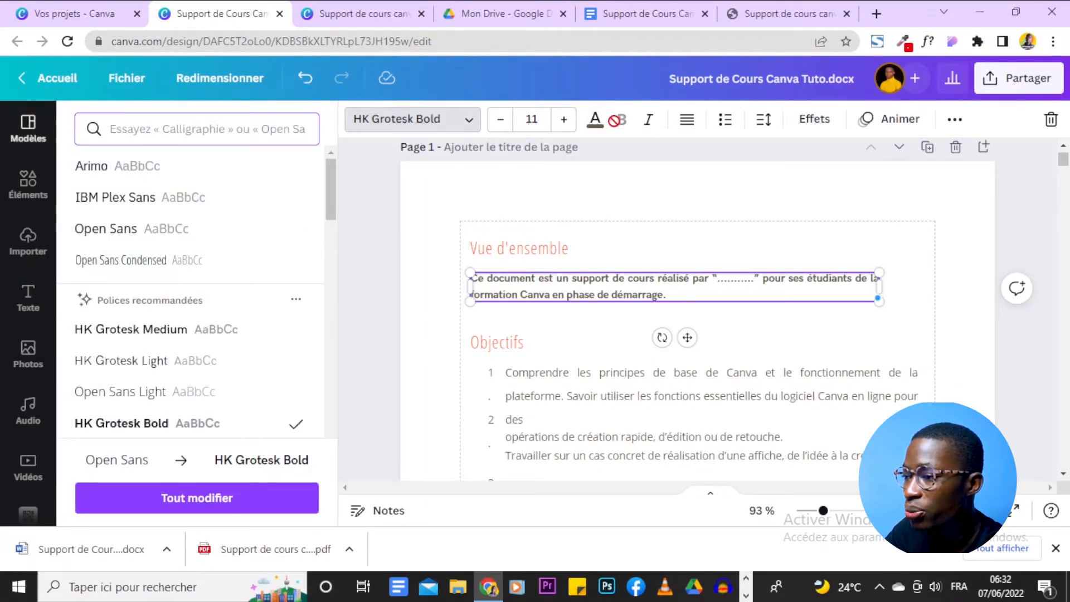
click(594, 119)
click(142, 196)
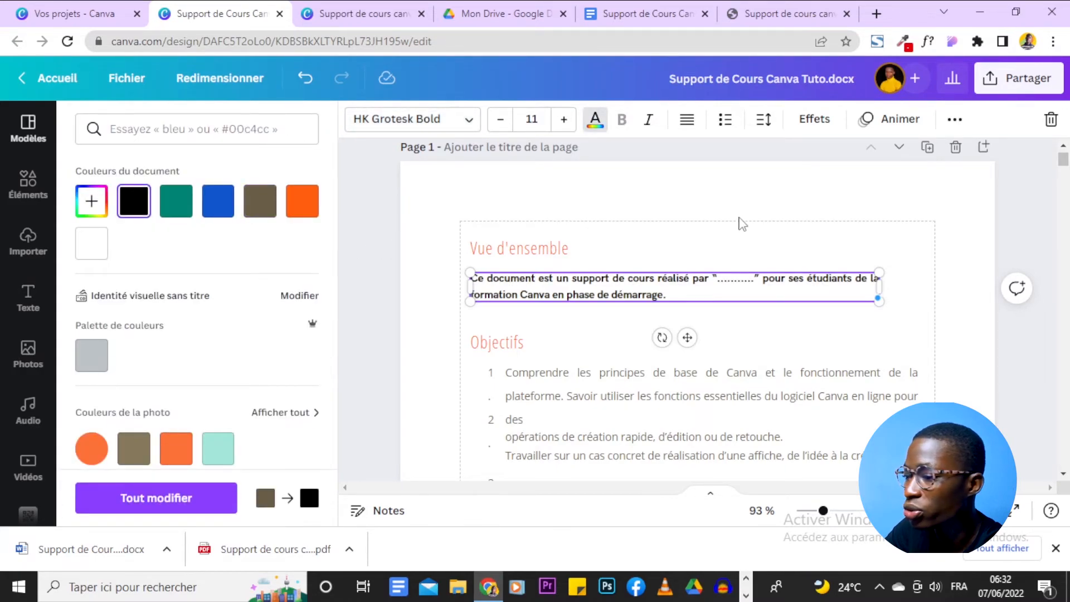
click(750, 198)
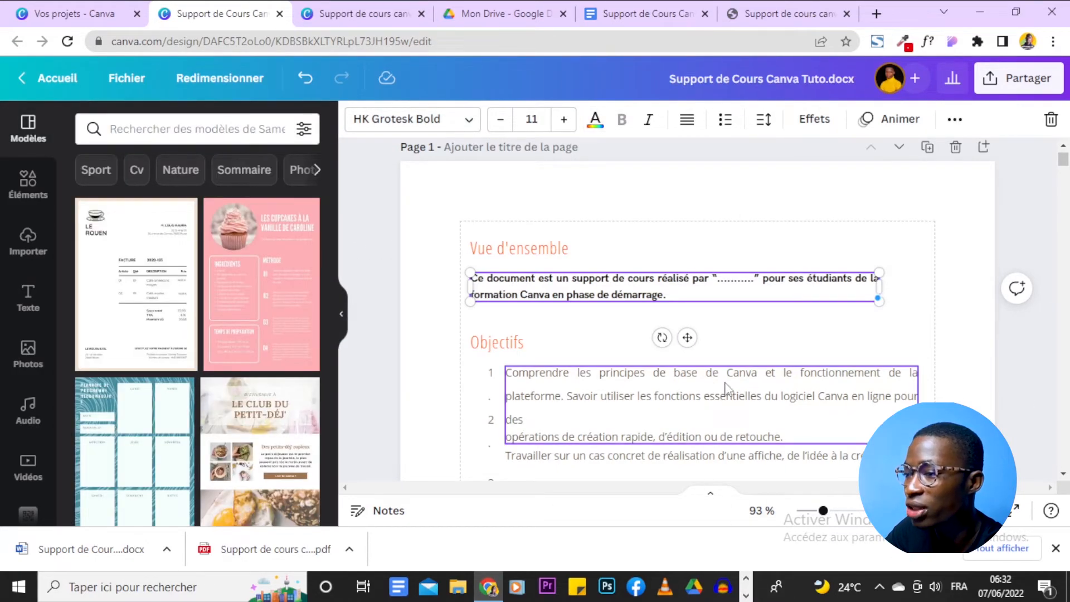
- Look over page 1 of the imported design and compare it with the original "Support de Cours Canva Tuto" document in Google Docs
scroll(769, 477, down, 10)
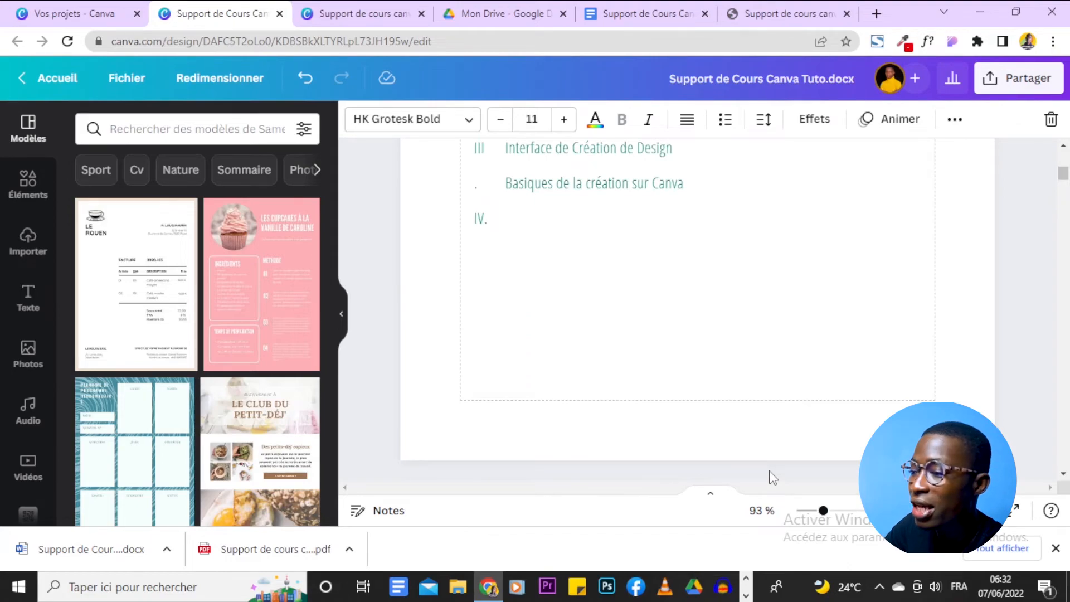
scroll(771, 478, up, 10)
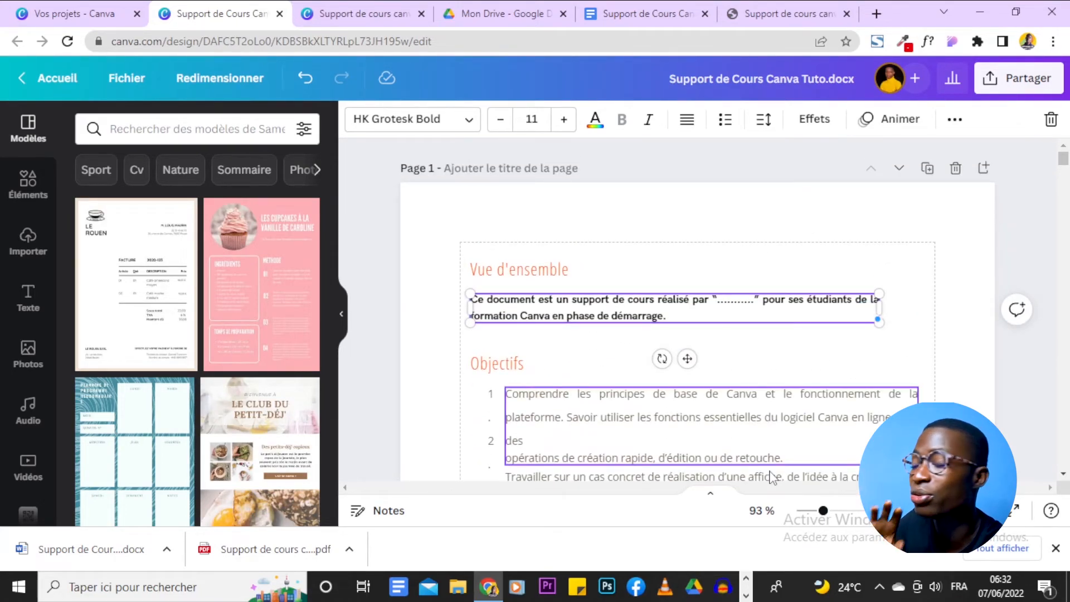
scroll(771, 477, down, 6)
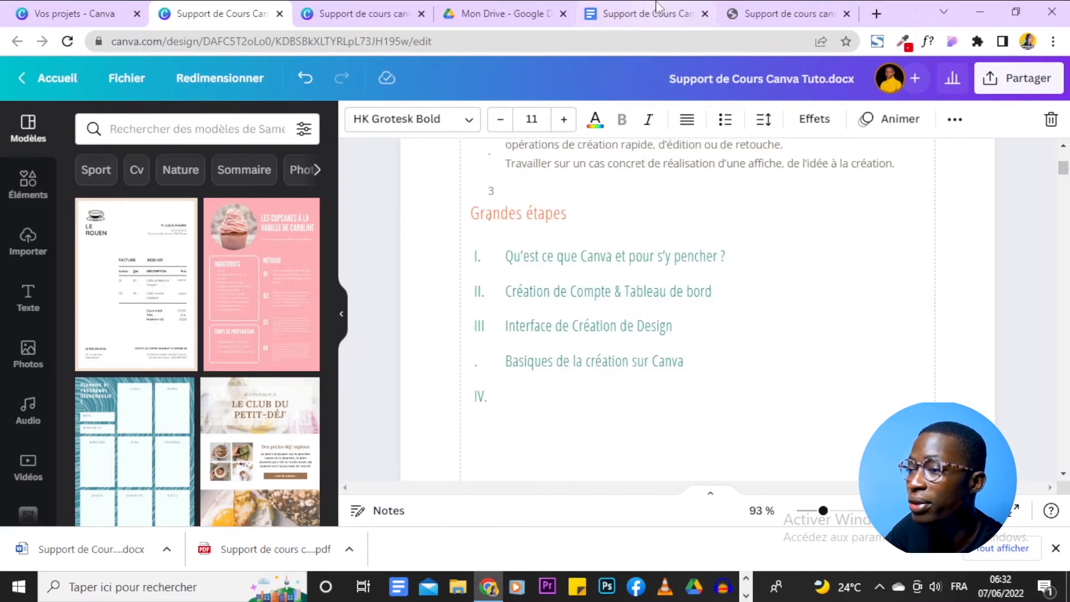
click(644, 13)
scroll(724, 378, up, 20)
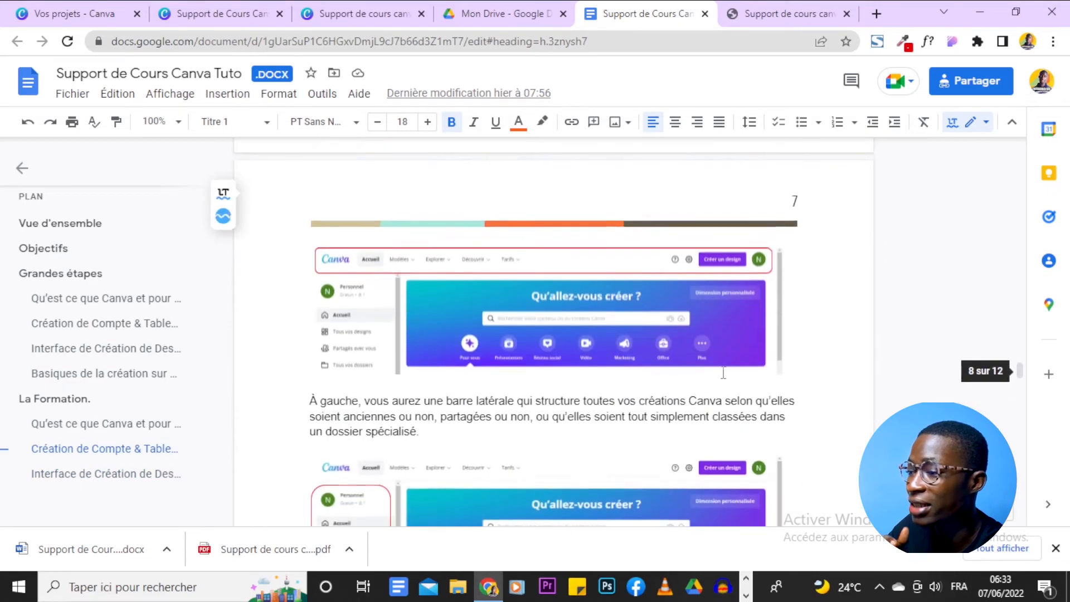
scroll(724, 374, up, 10)
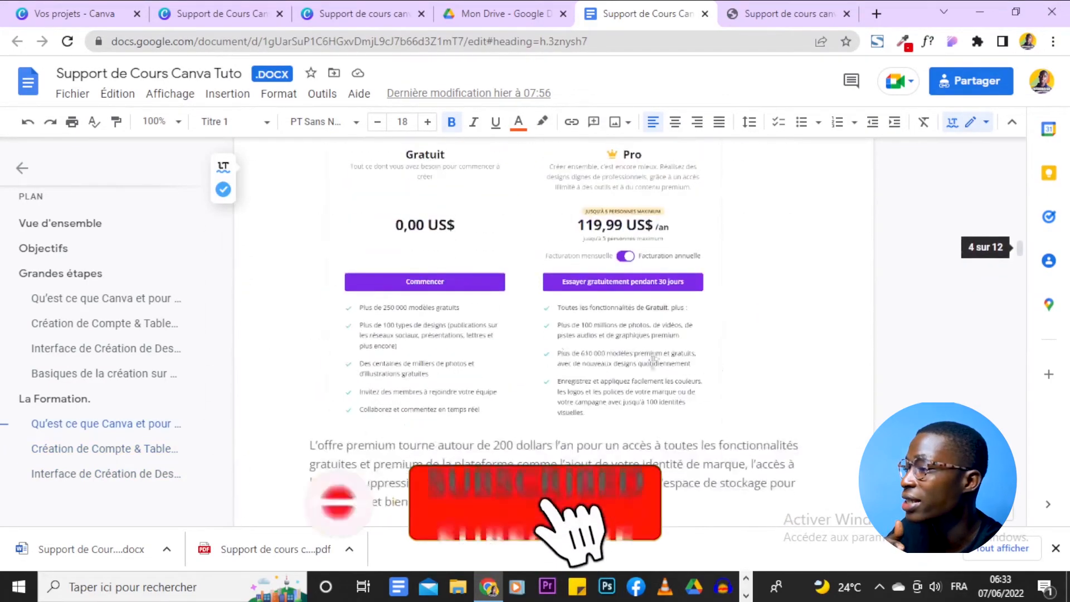